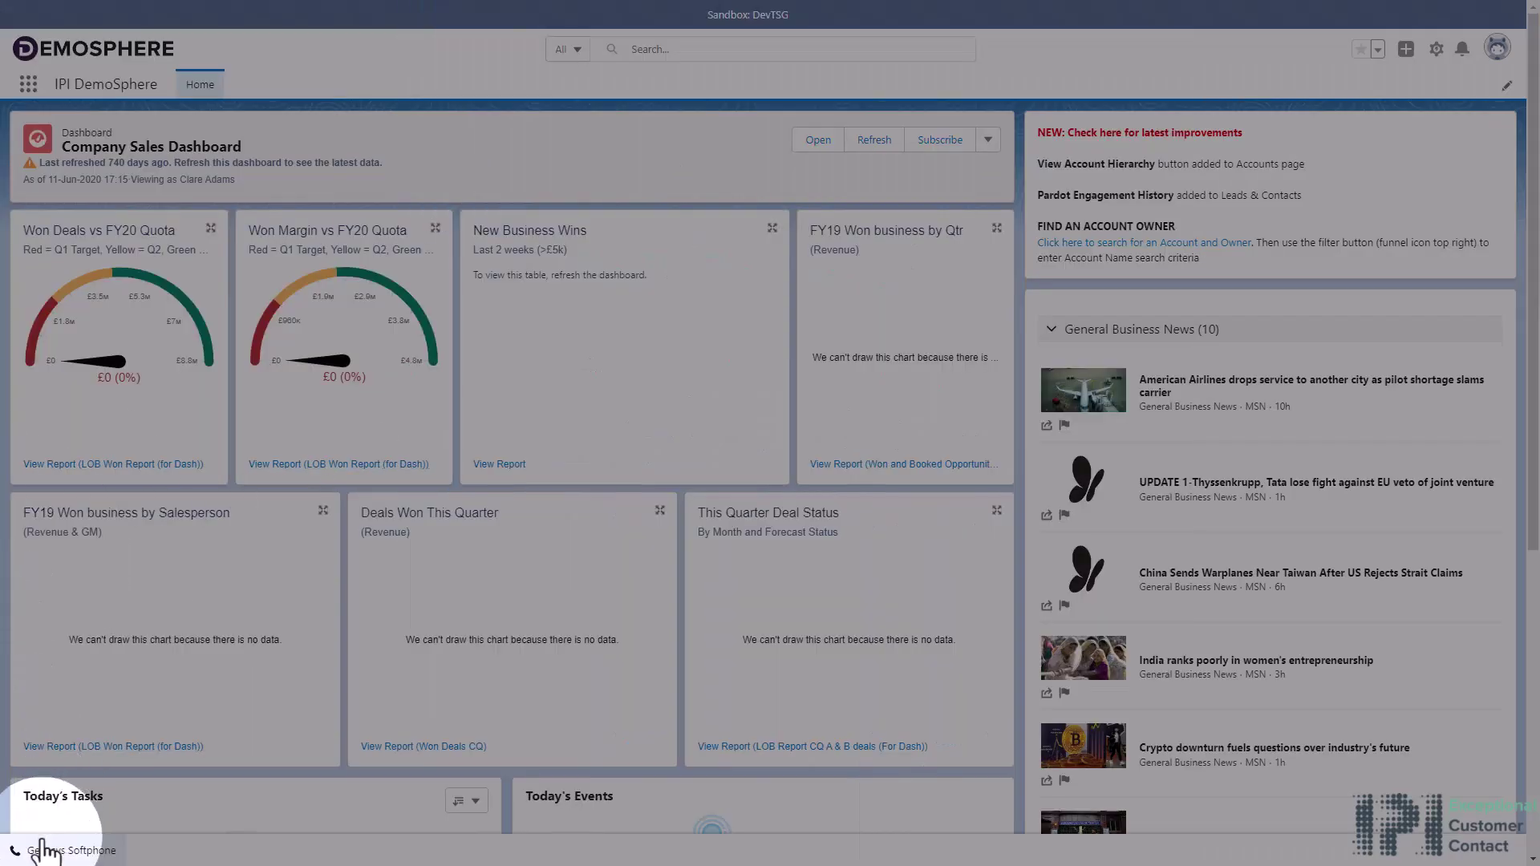
- Open the Genesys Softphone panel and switch to the Interaction Log form
left_click(61, 851)
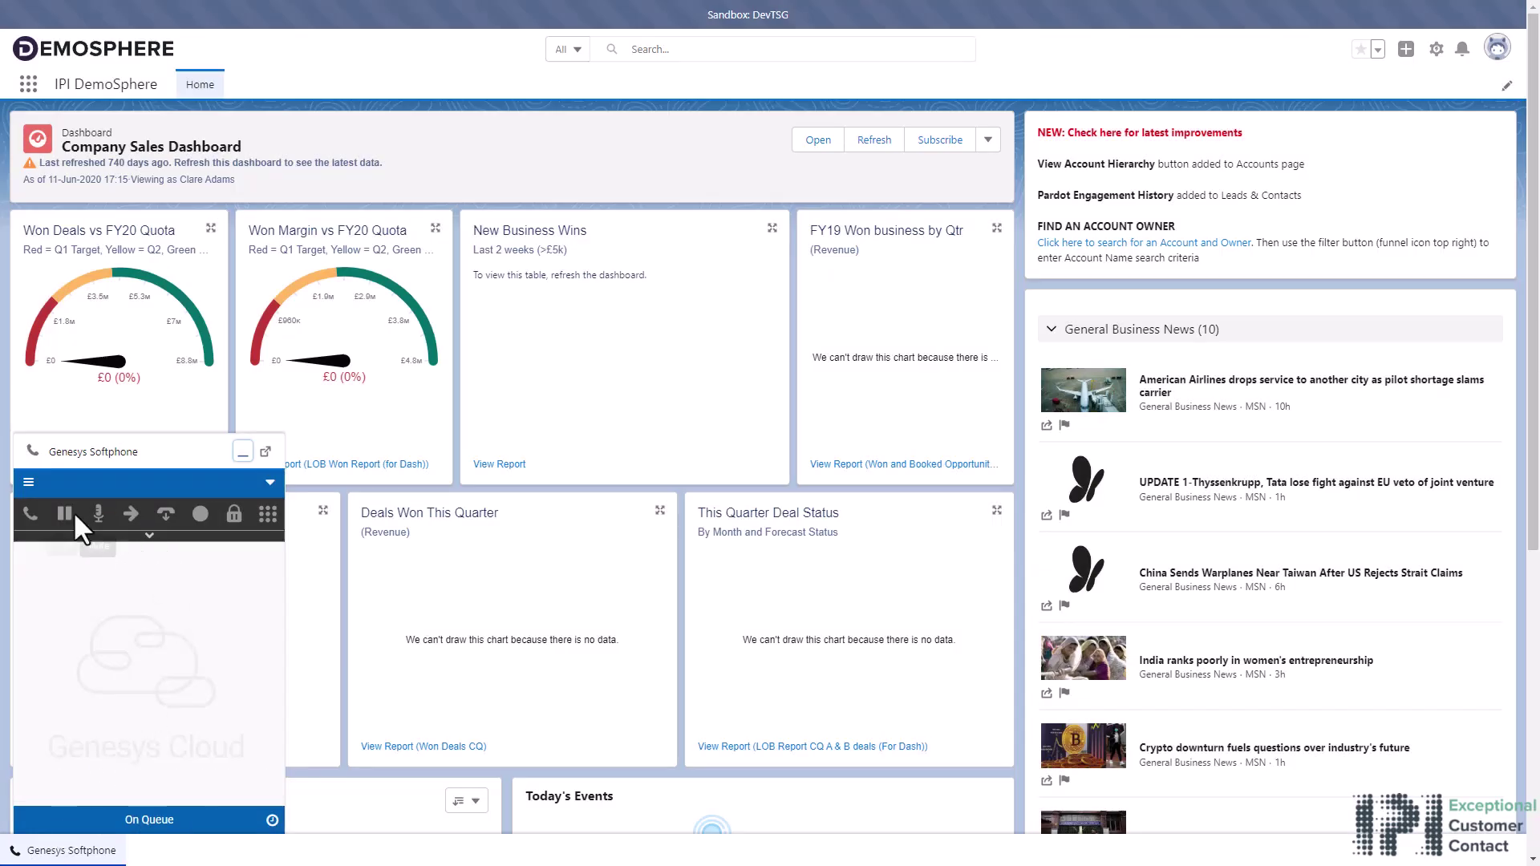
left_click(29, 483)
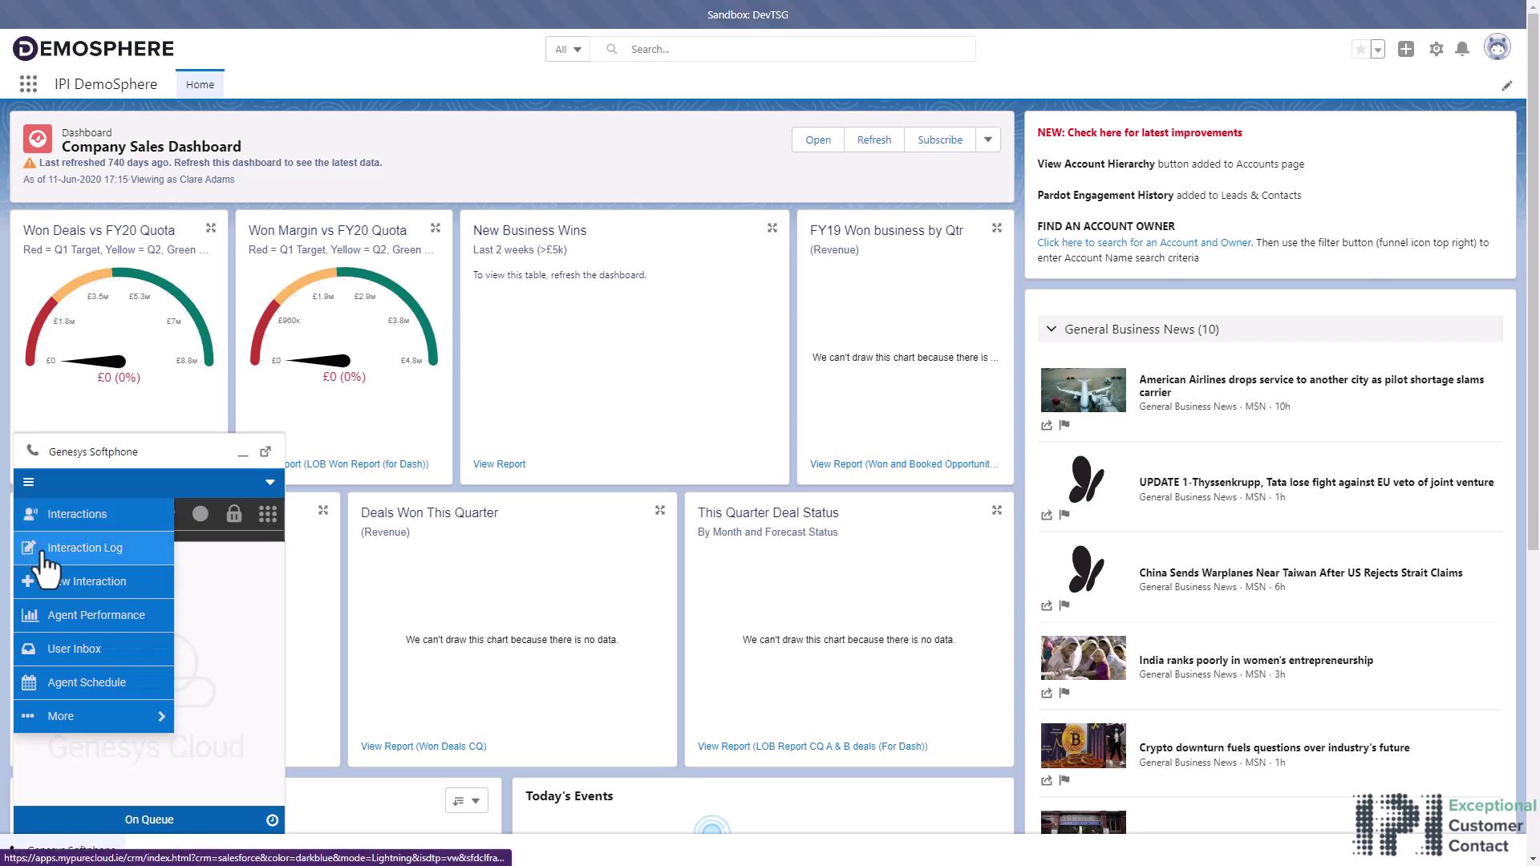
left_click(71, 553)
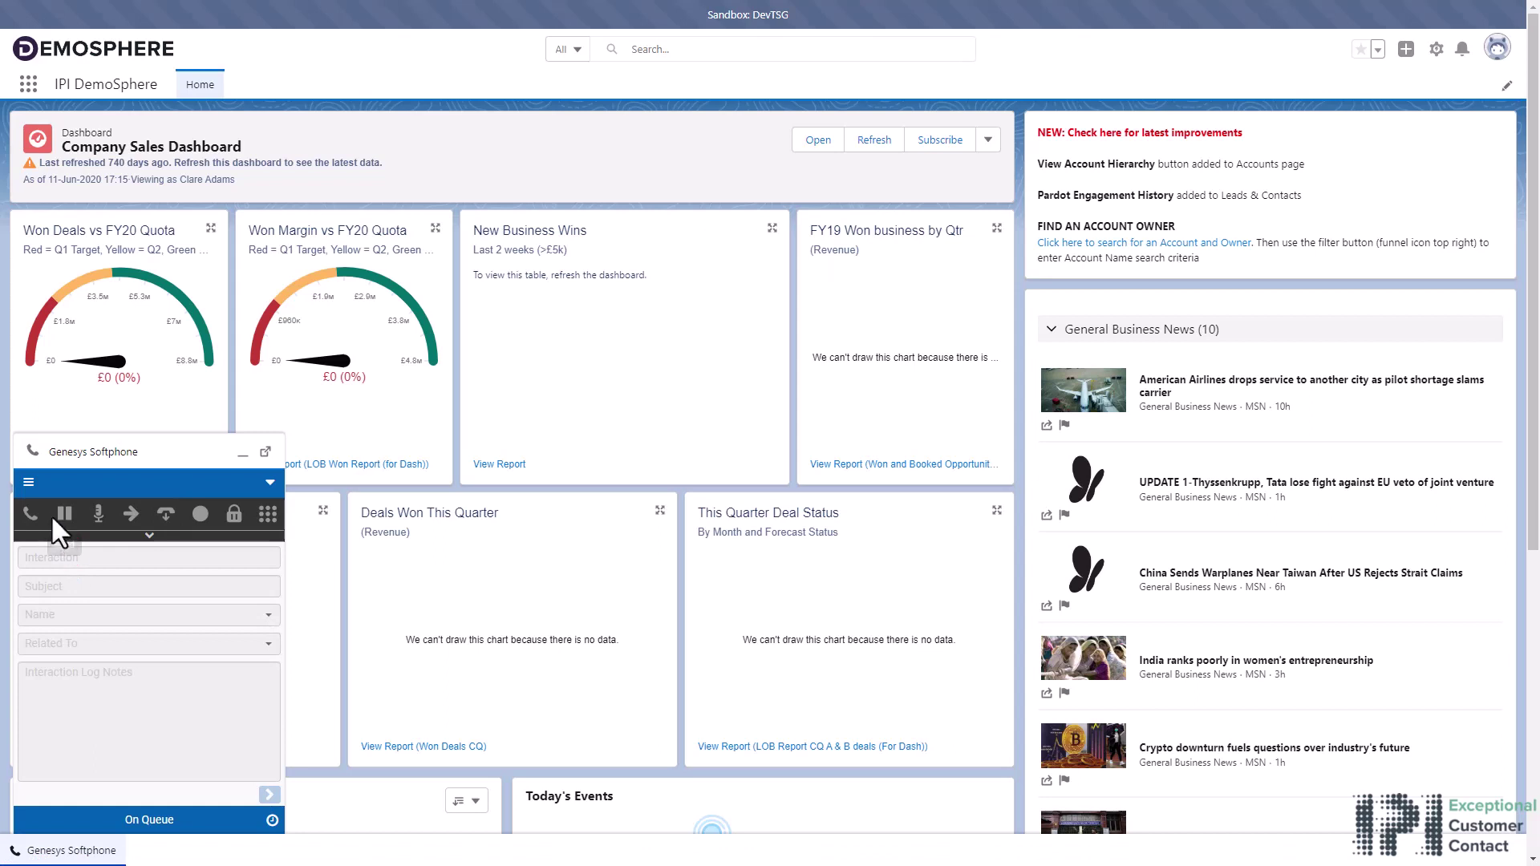
left_click(29, 483)
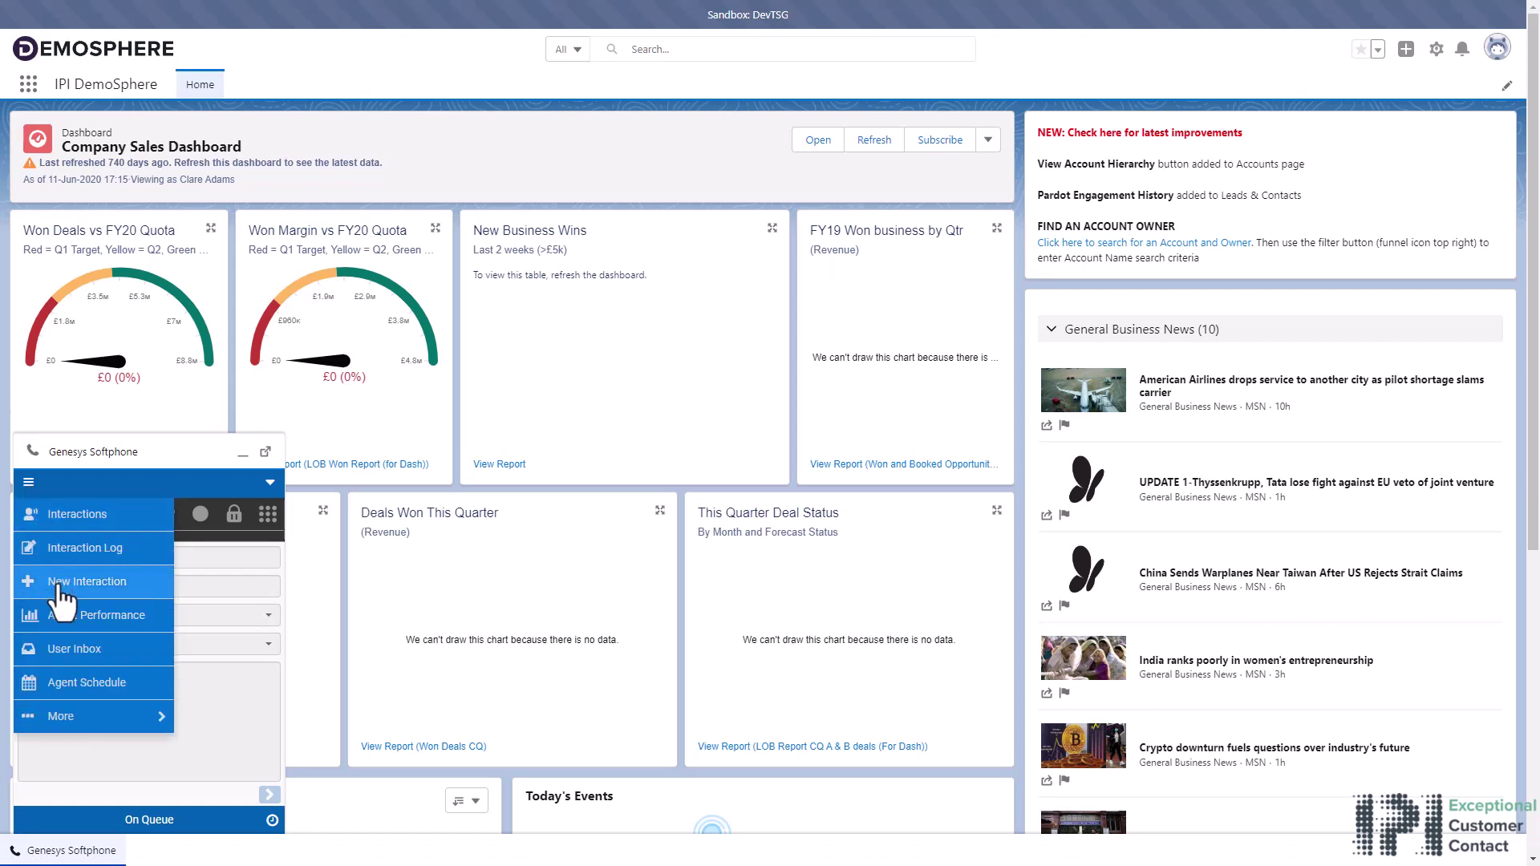
- Show Agent Performance and expand Voice, Email and Message stats (Message: 5 answered, 6m 34s AHT)
left_click(61, 624)
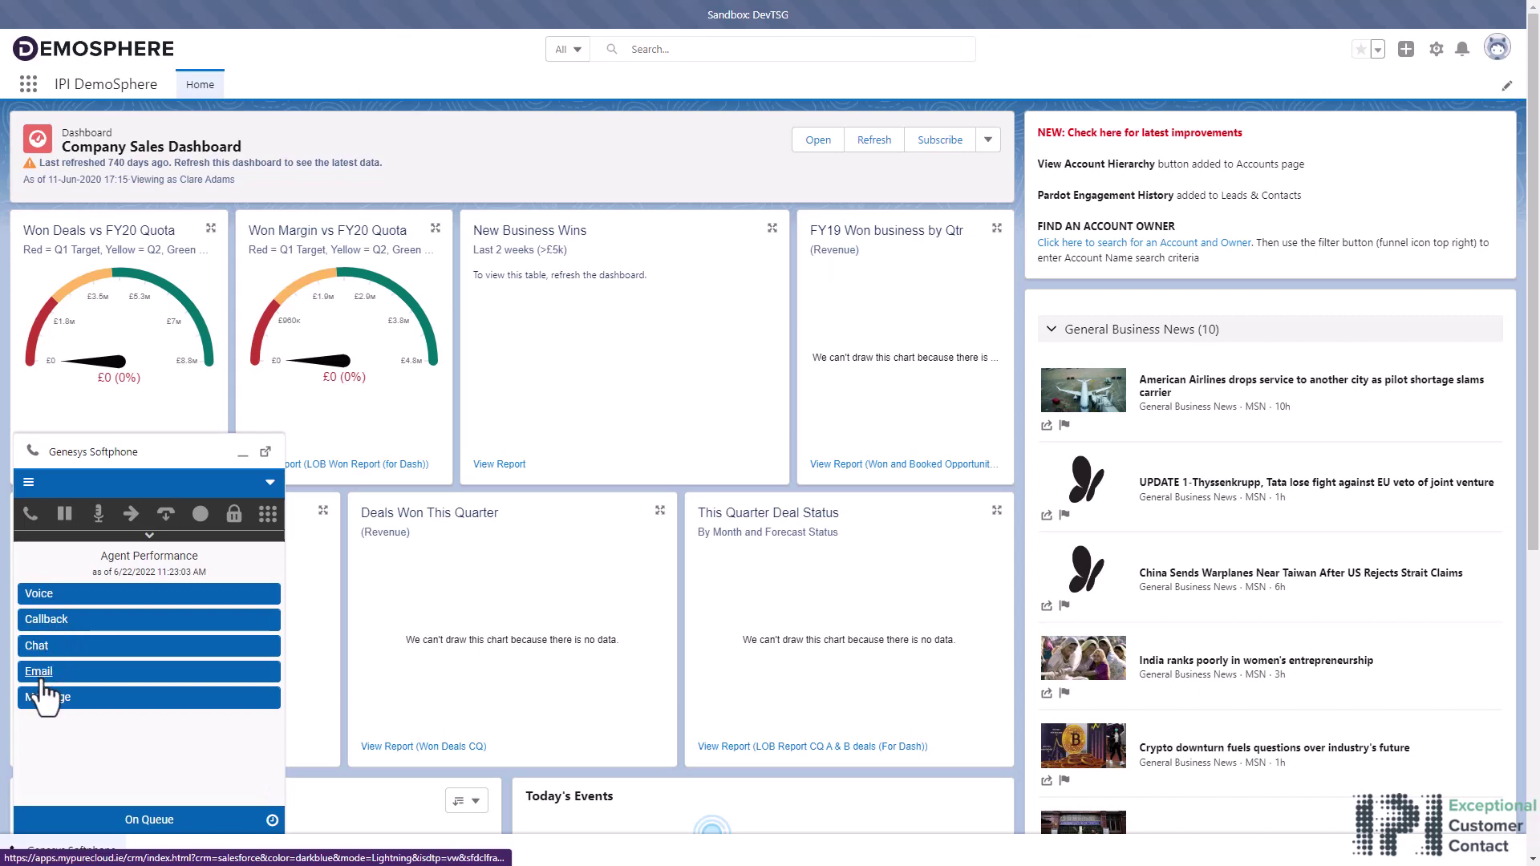
left_click(35, 597)
left_click(39, 597)
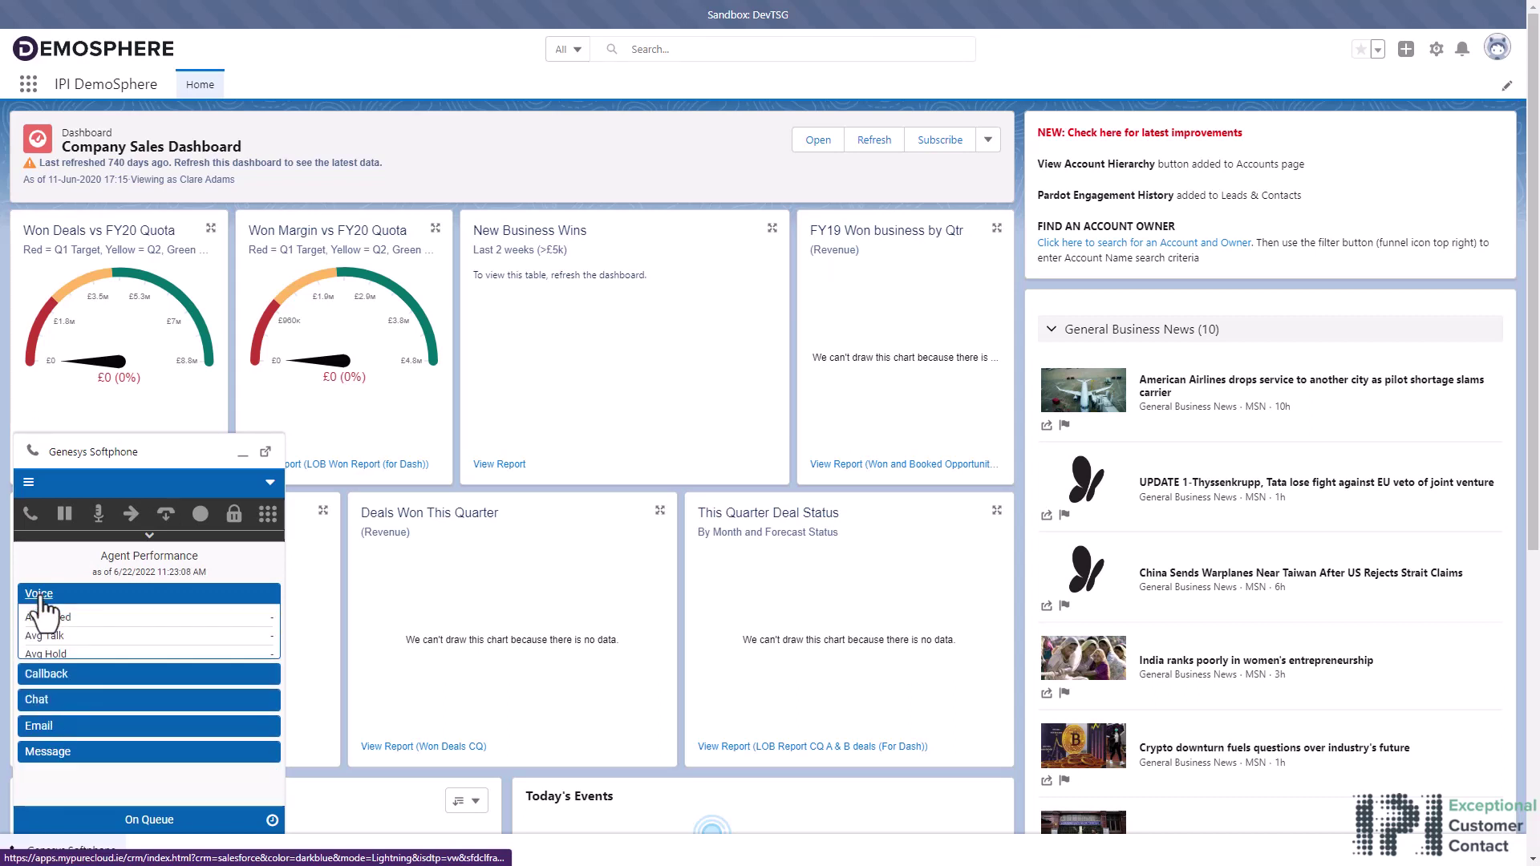
left_click(40, 673)
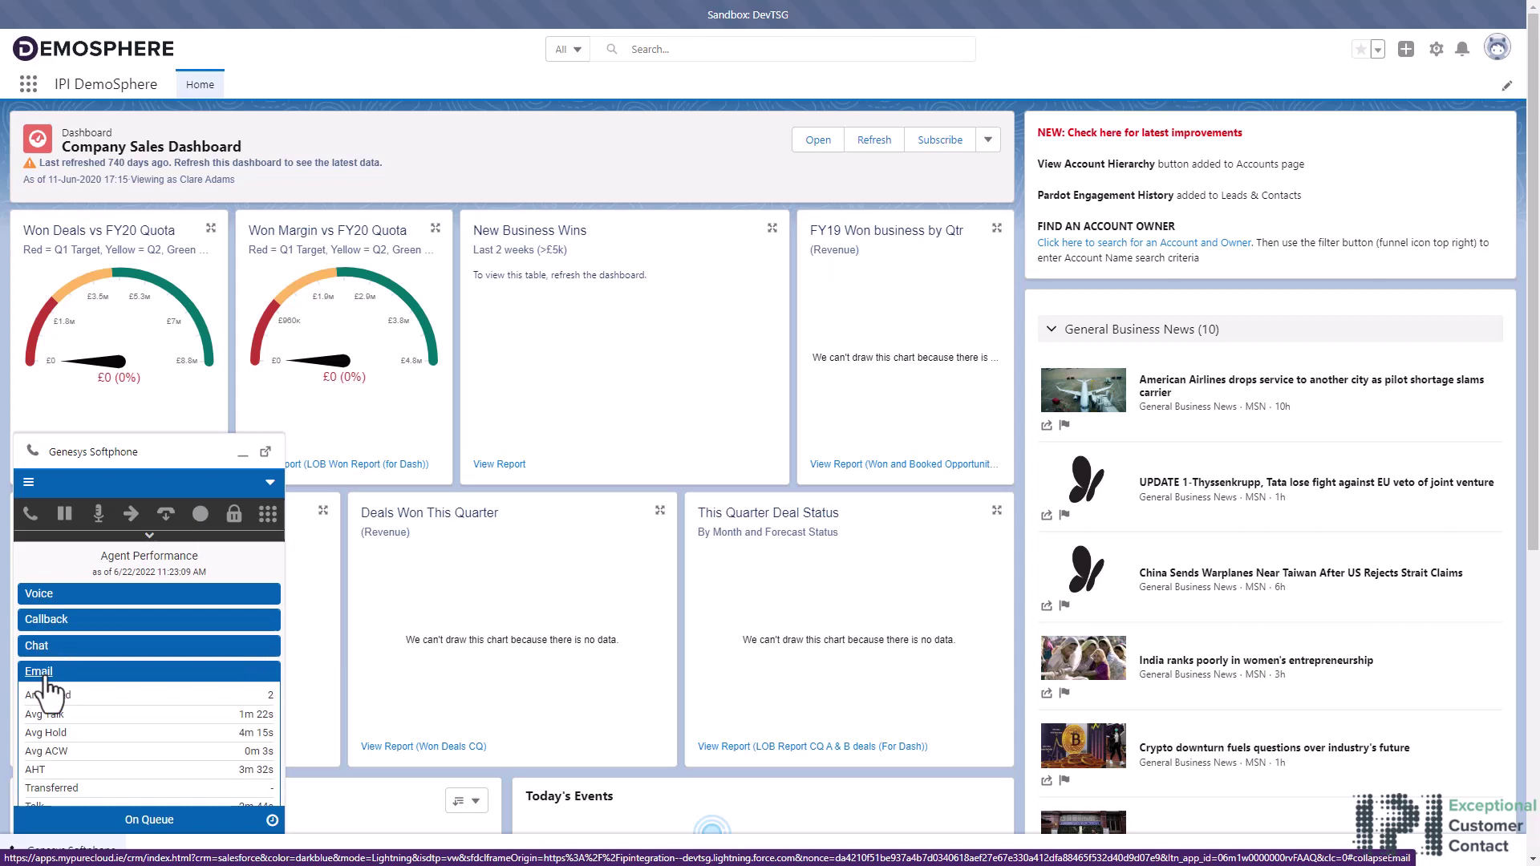
scroll(44, 690, "down", 2)
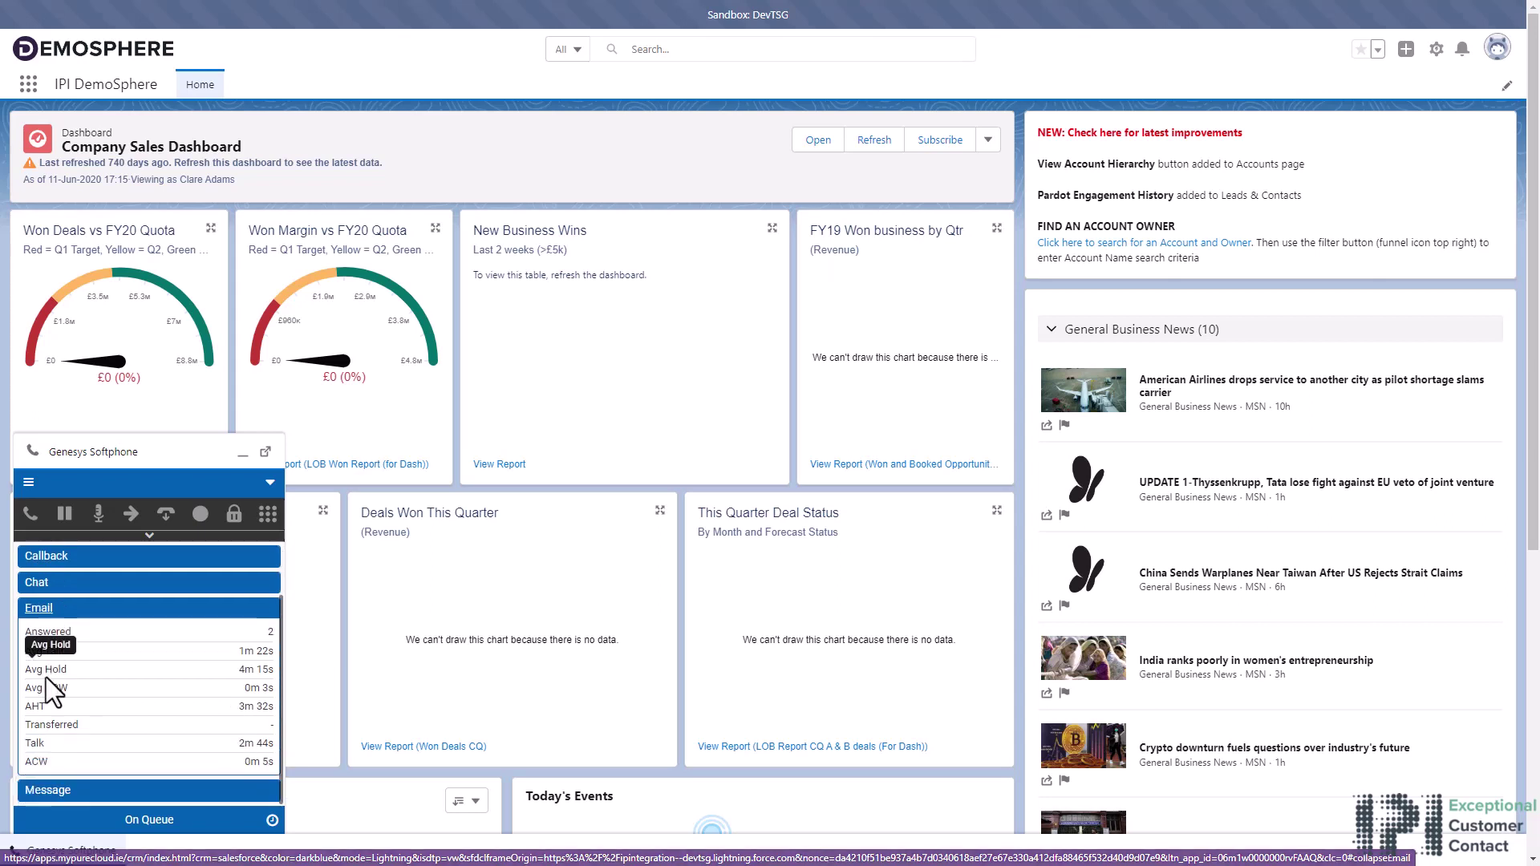
left_click(41, 789)
scroll(59, 725, "down", 2)
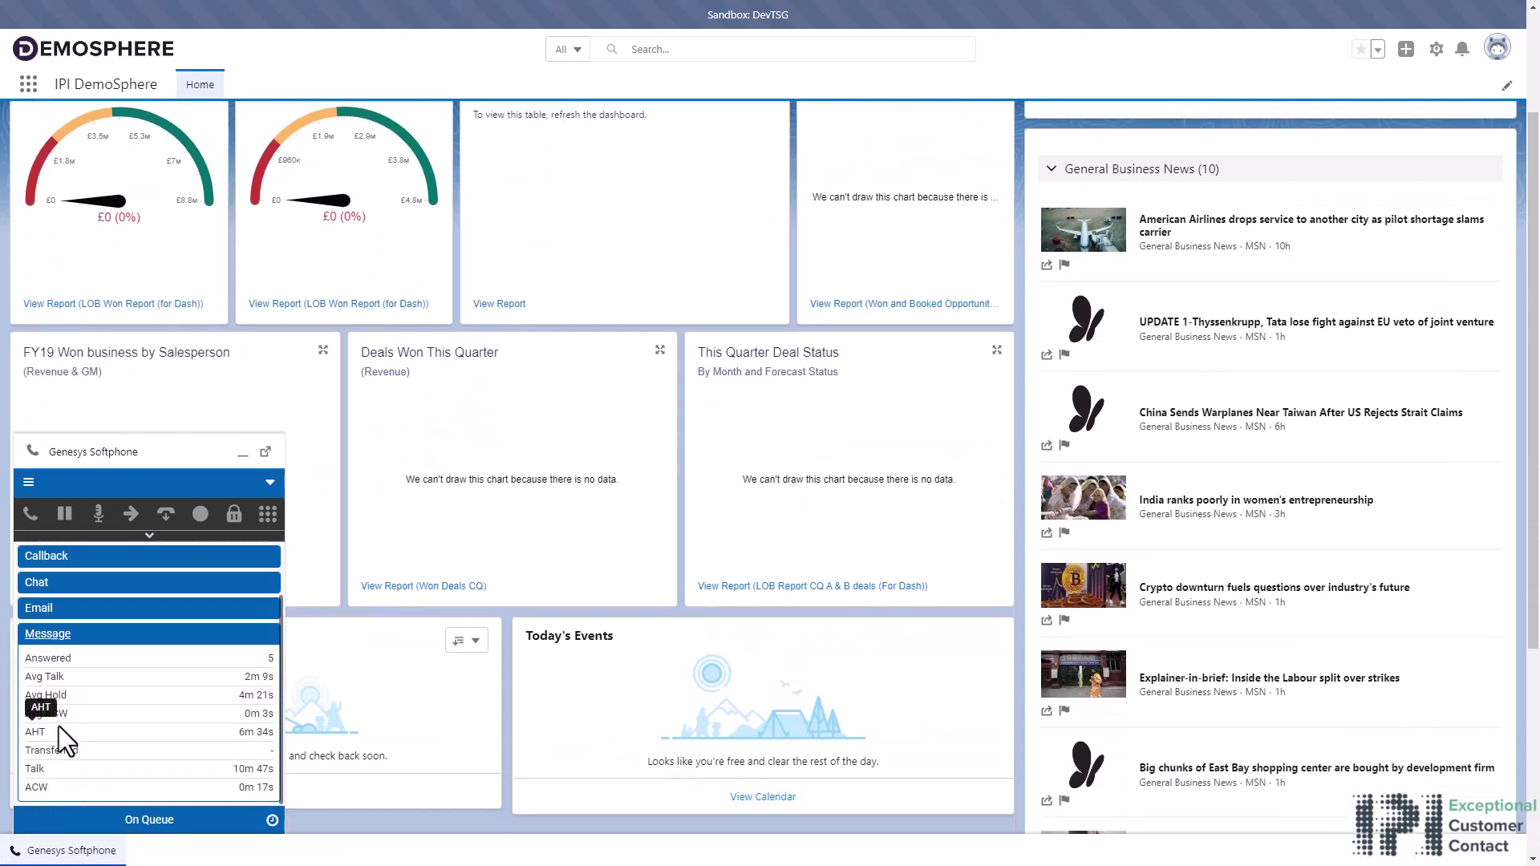
scroll(59, 718, "up", 2)
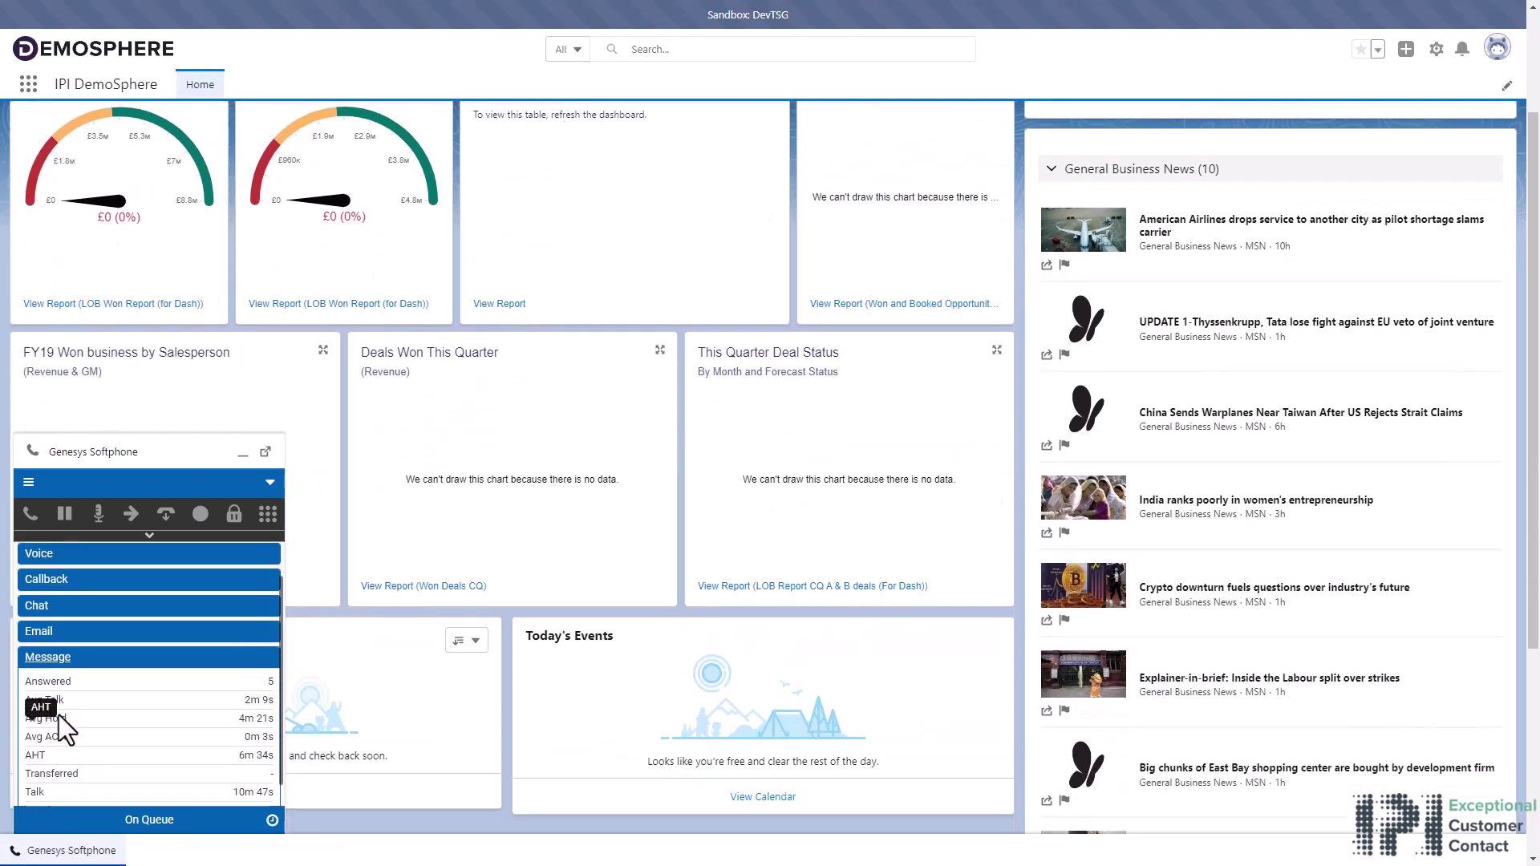
- View the User Inbox of recent calls, then the June 22, 2022 Agent Schedule
left_click(28, 482)
left_click(62, 649)
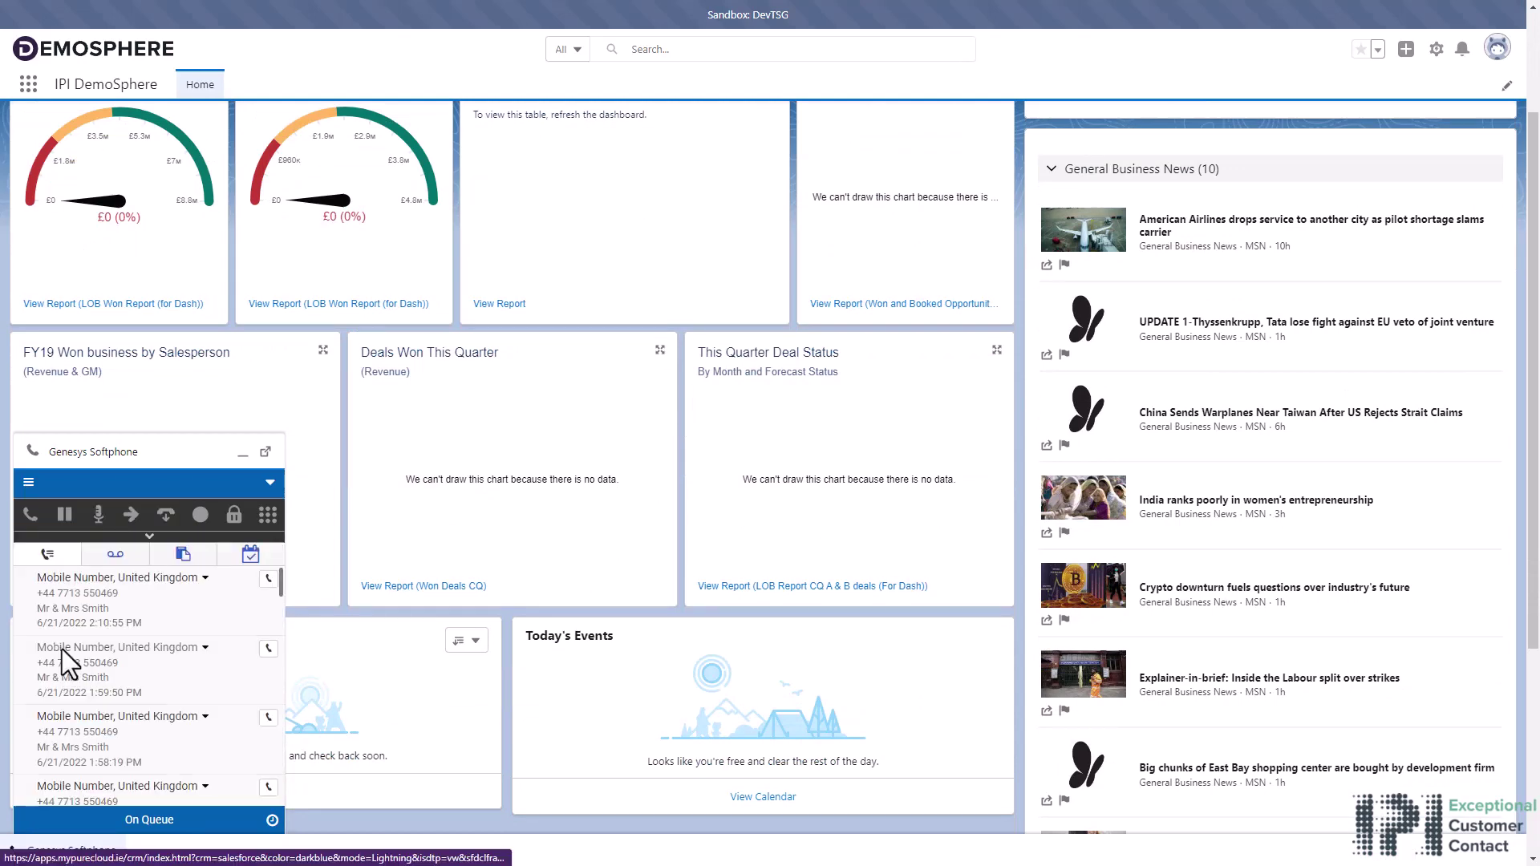
left_click(29, 484)
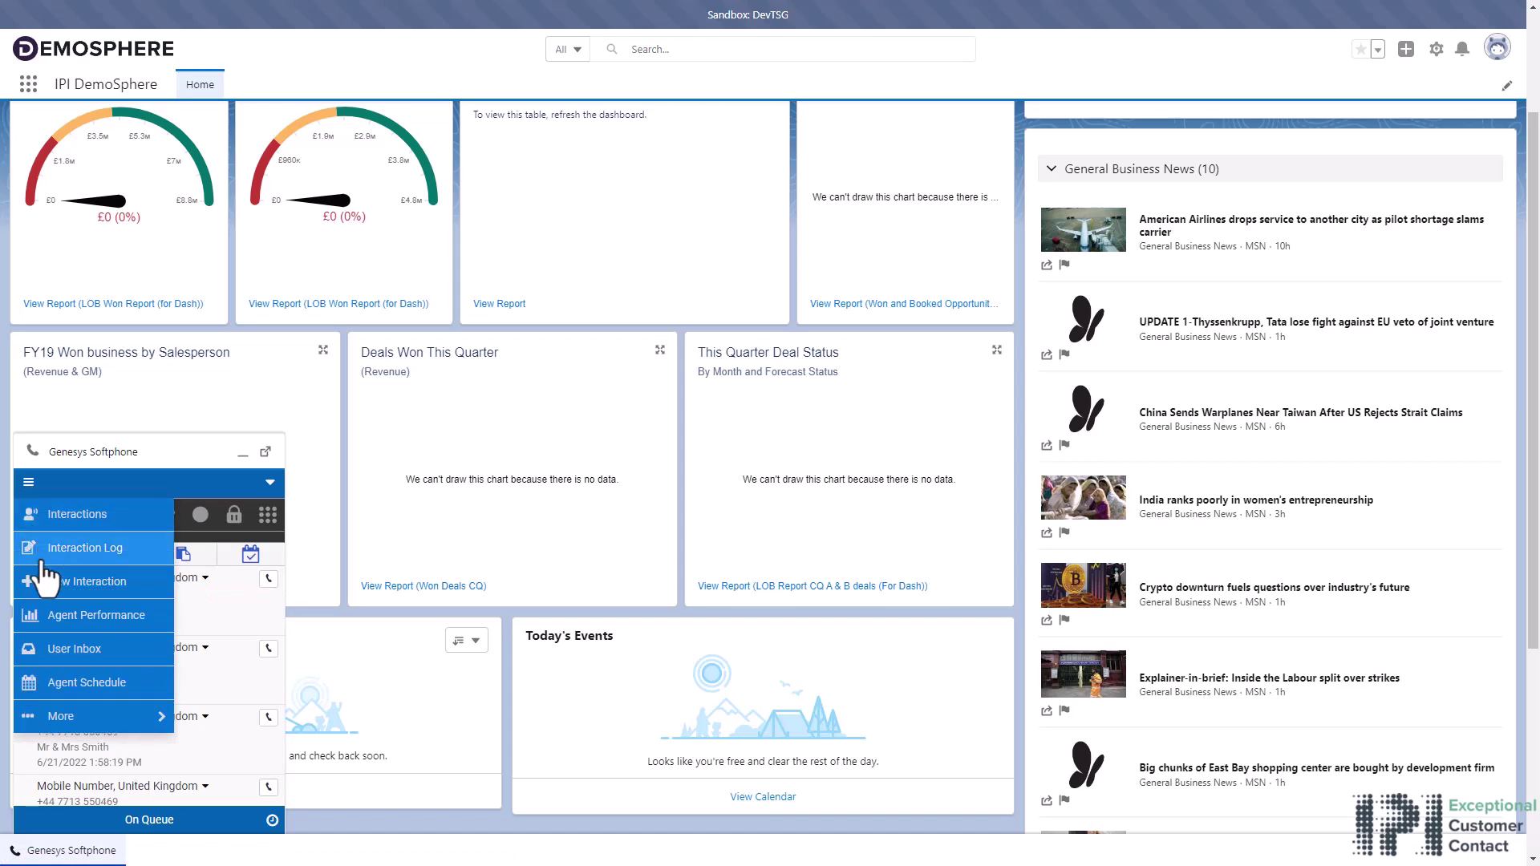
left_click(72, 683)
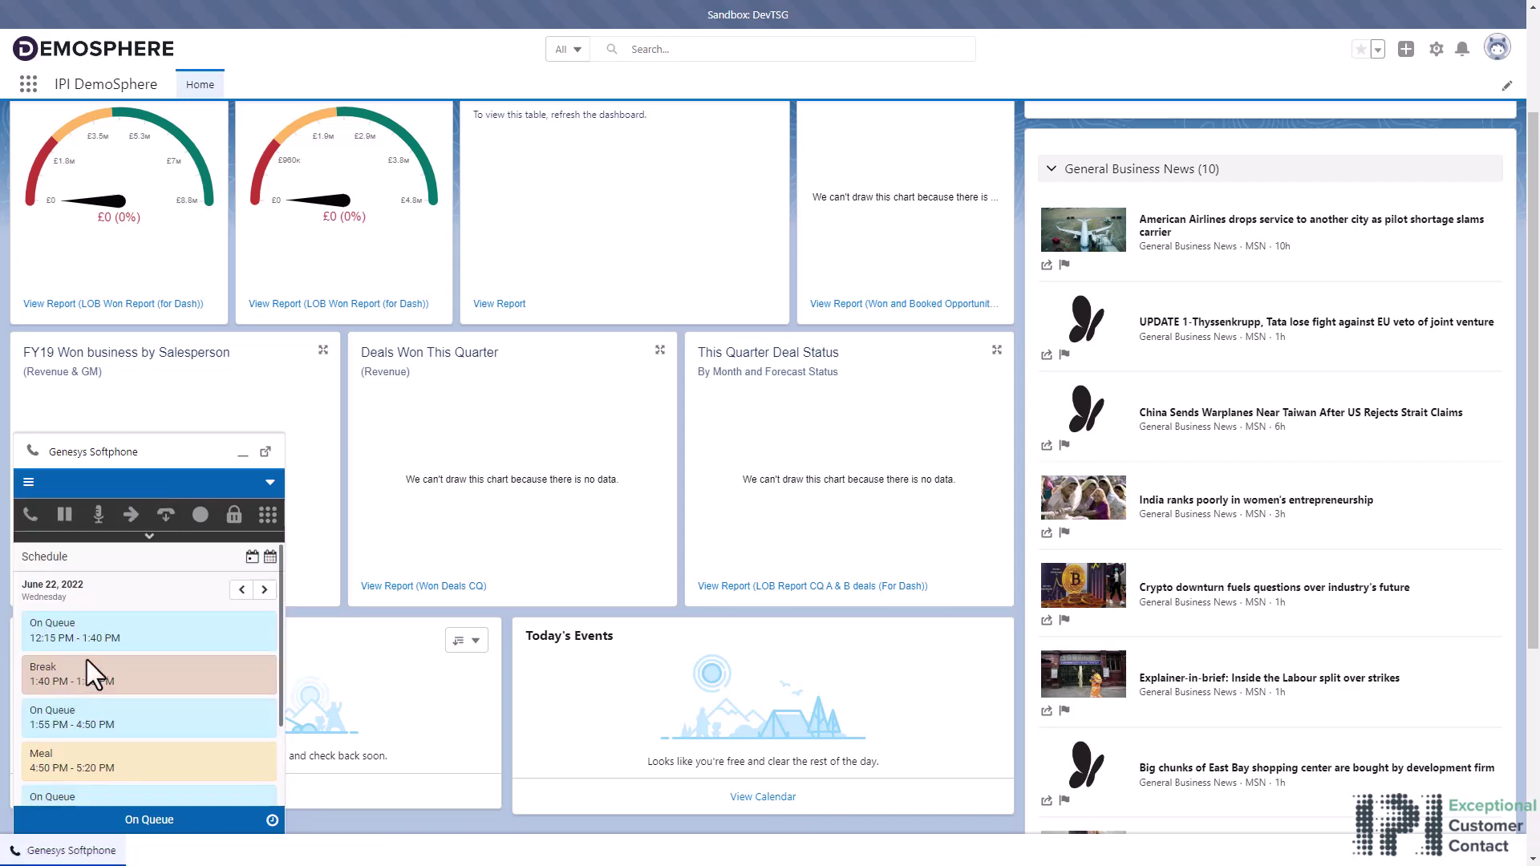
scroll(87, 660, "down", 2)
scroll(89, 656, "up", 5)
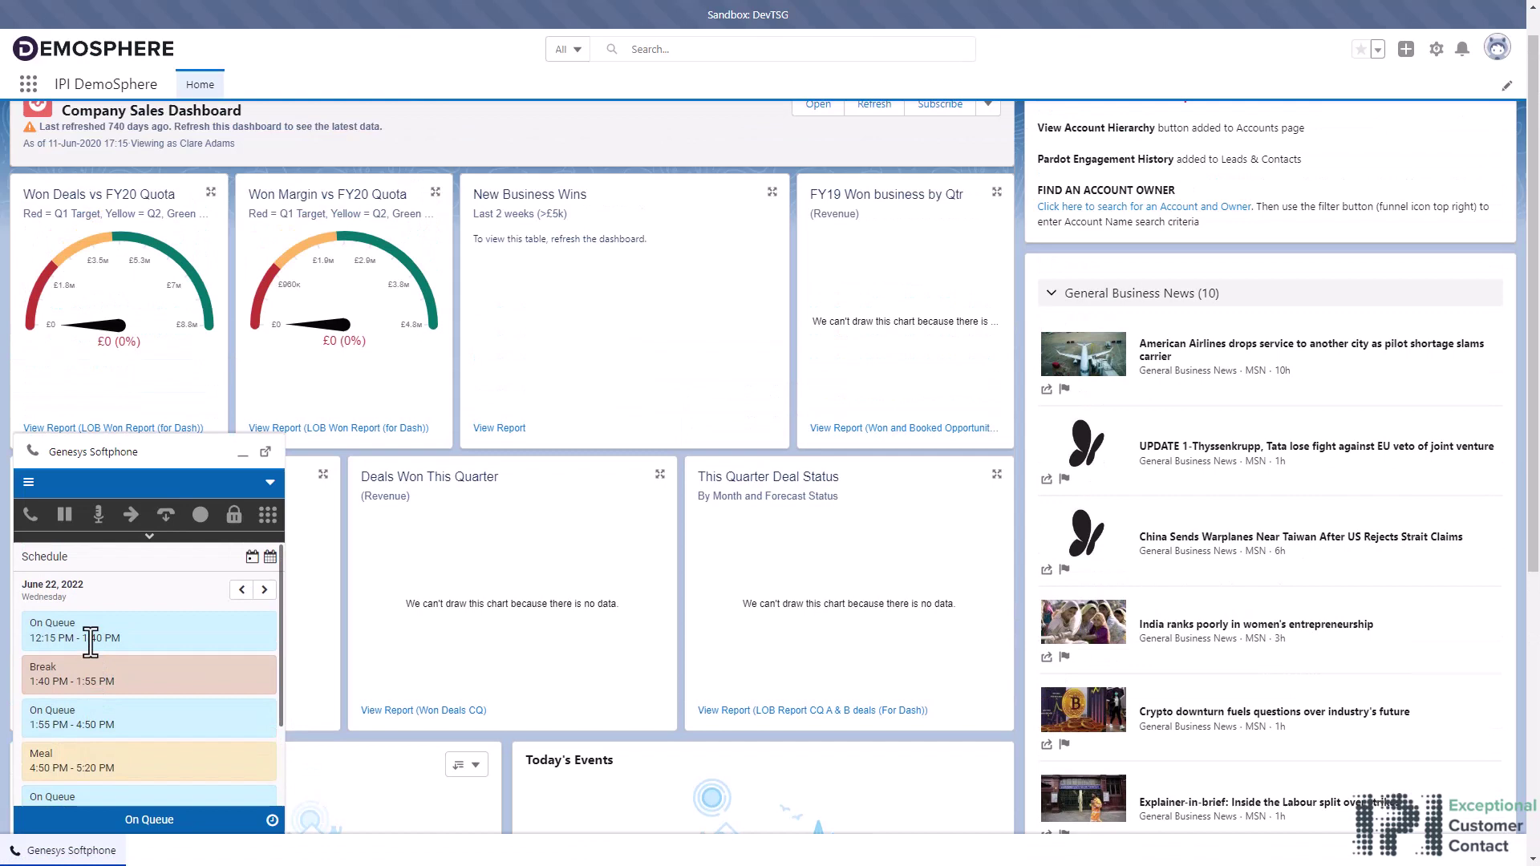
left_click(29, 484)
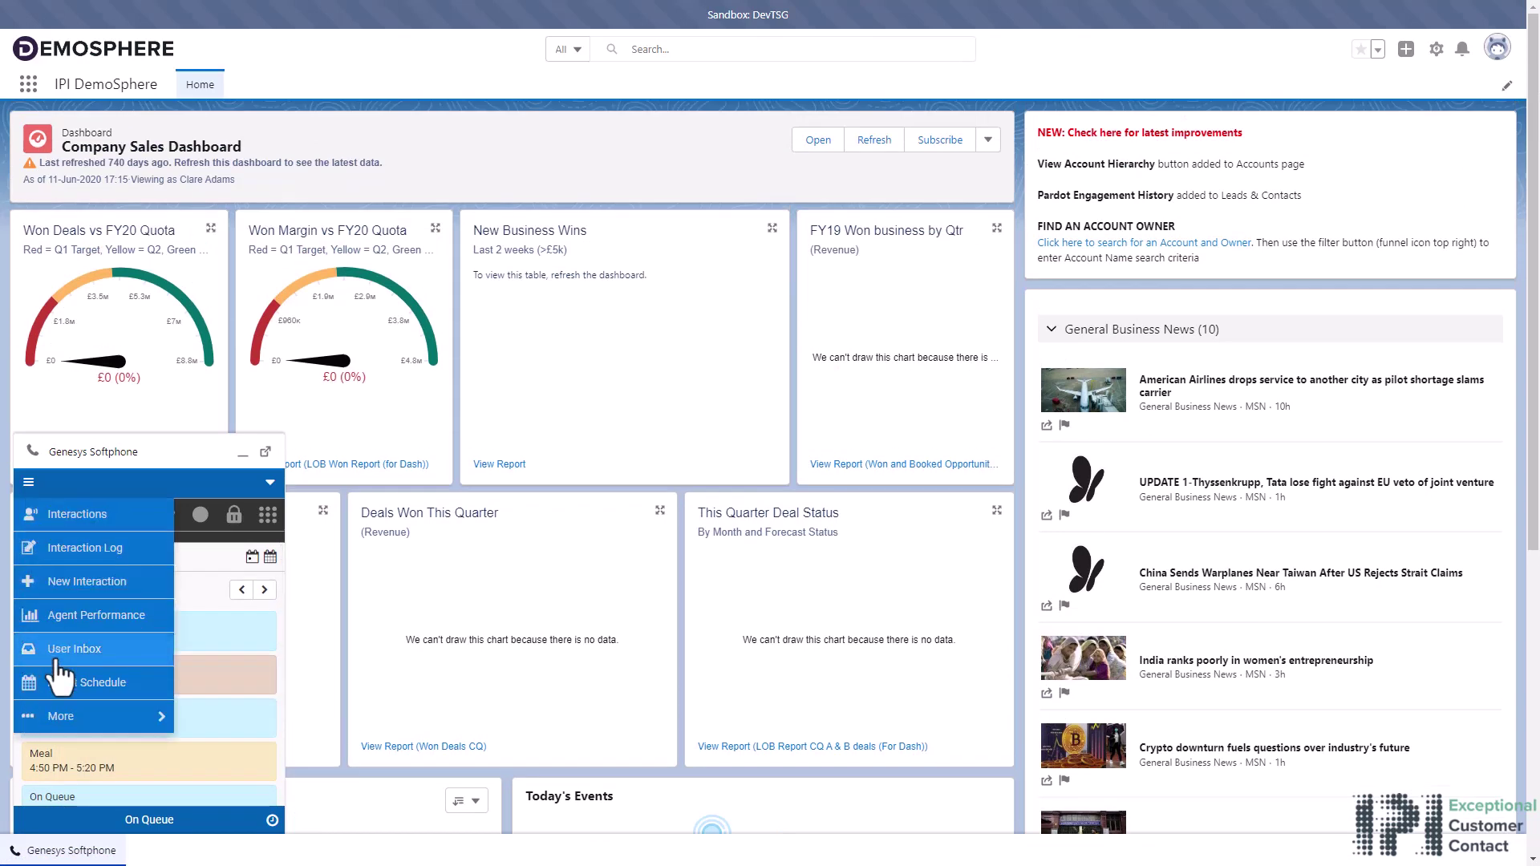
- In Queue Activation, remove AfterCallMessage and Customer services from Active Queues, leaving 30
left_click(83, 721)
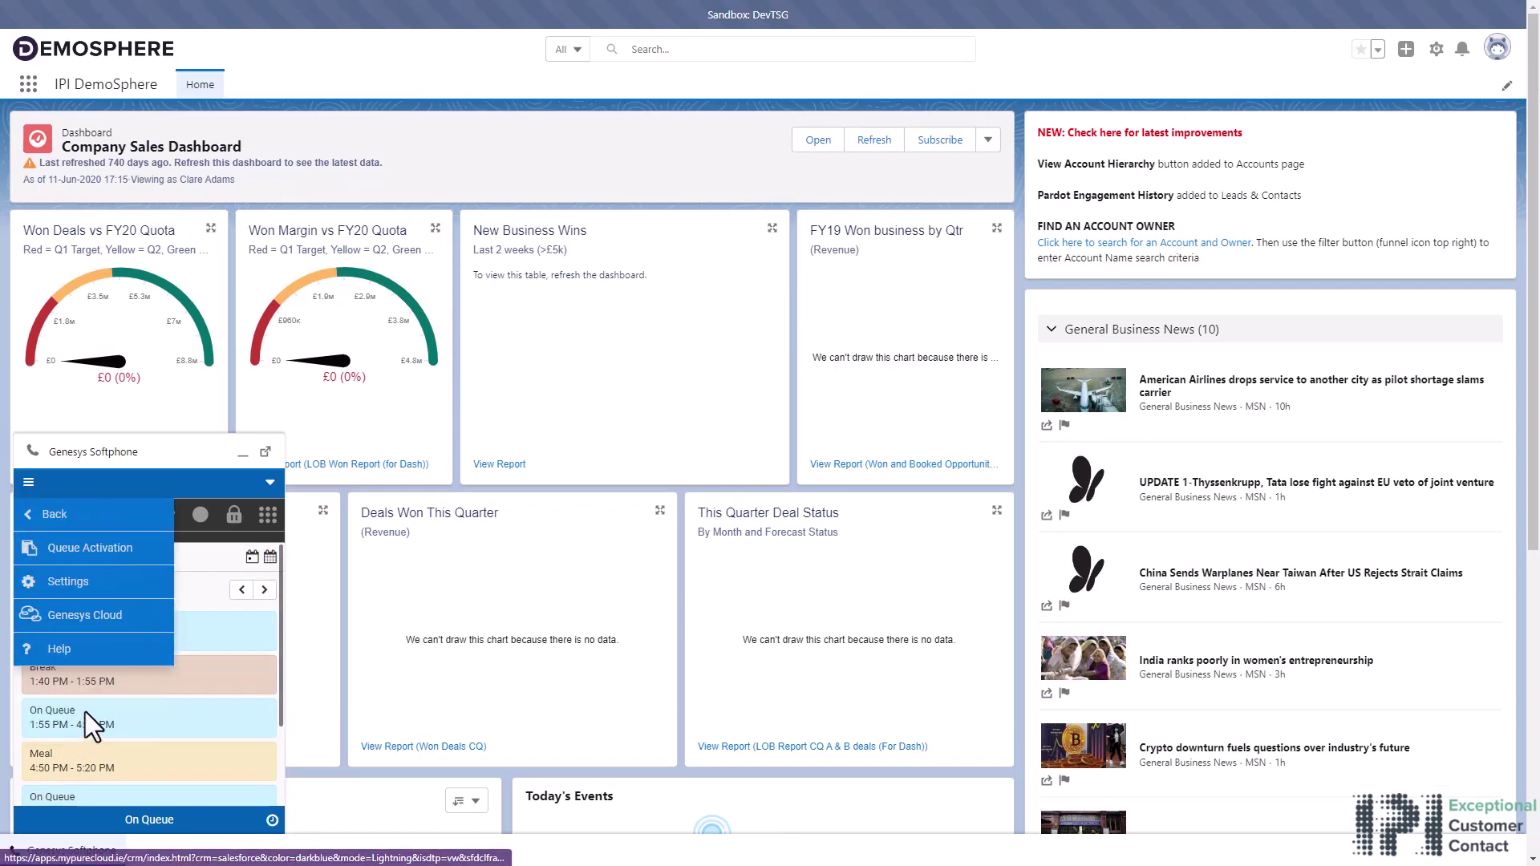
left_click(103, 550)
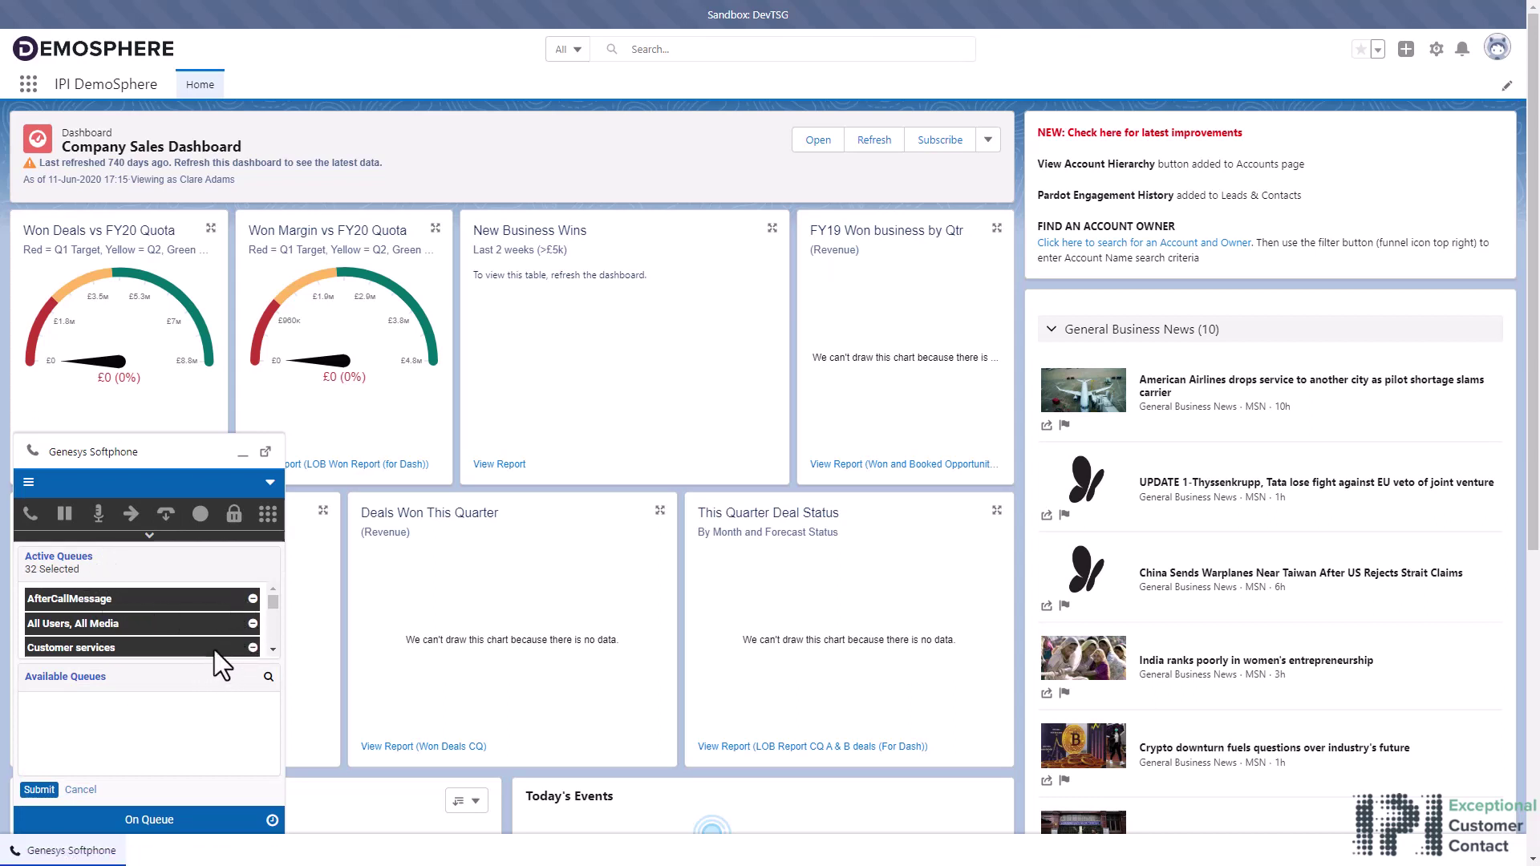
left_click(252, 599)
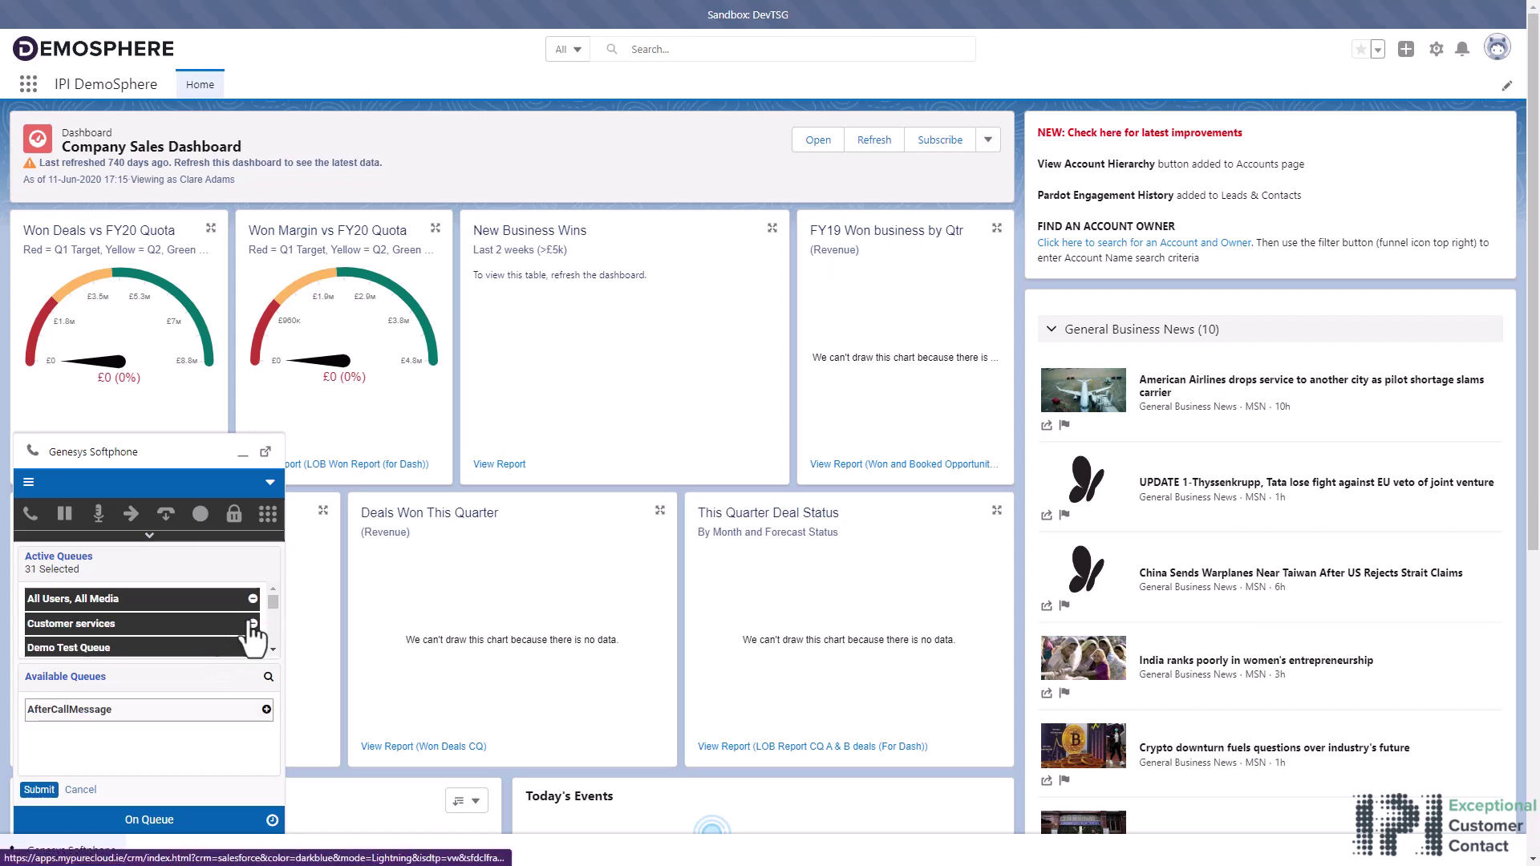
left_click(254, 623)
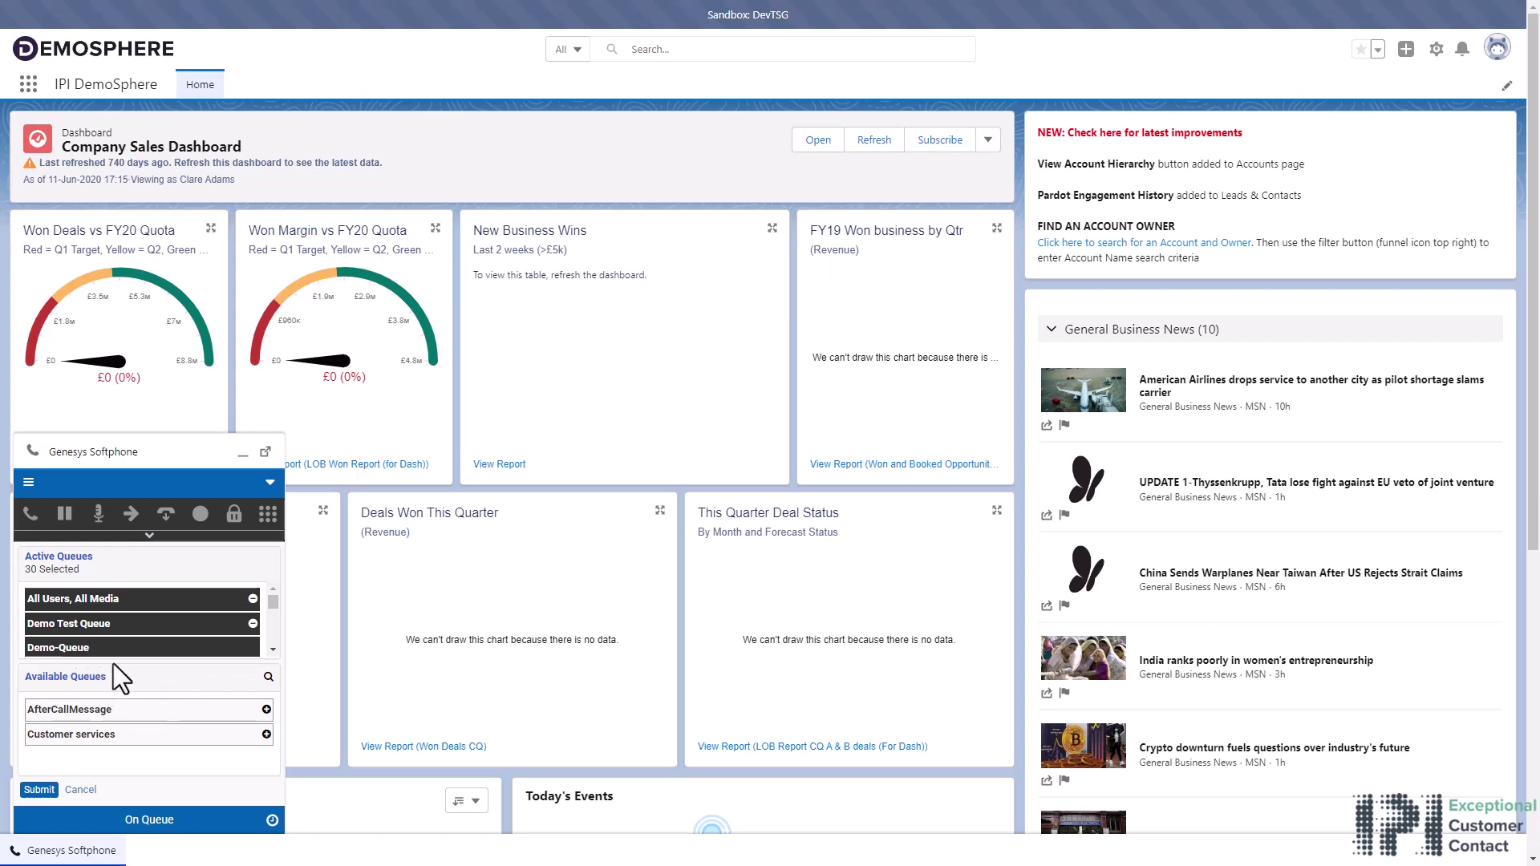
left_click(28, 482)
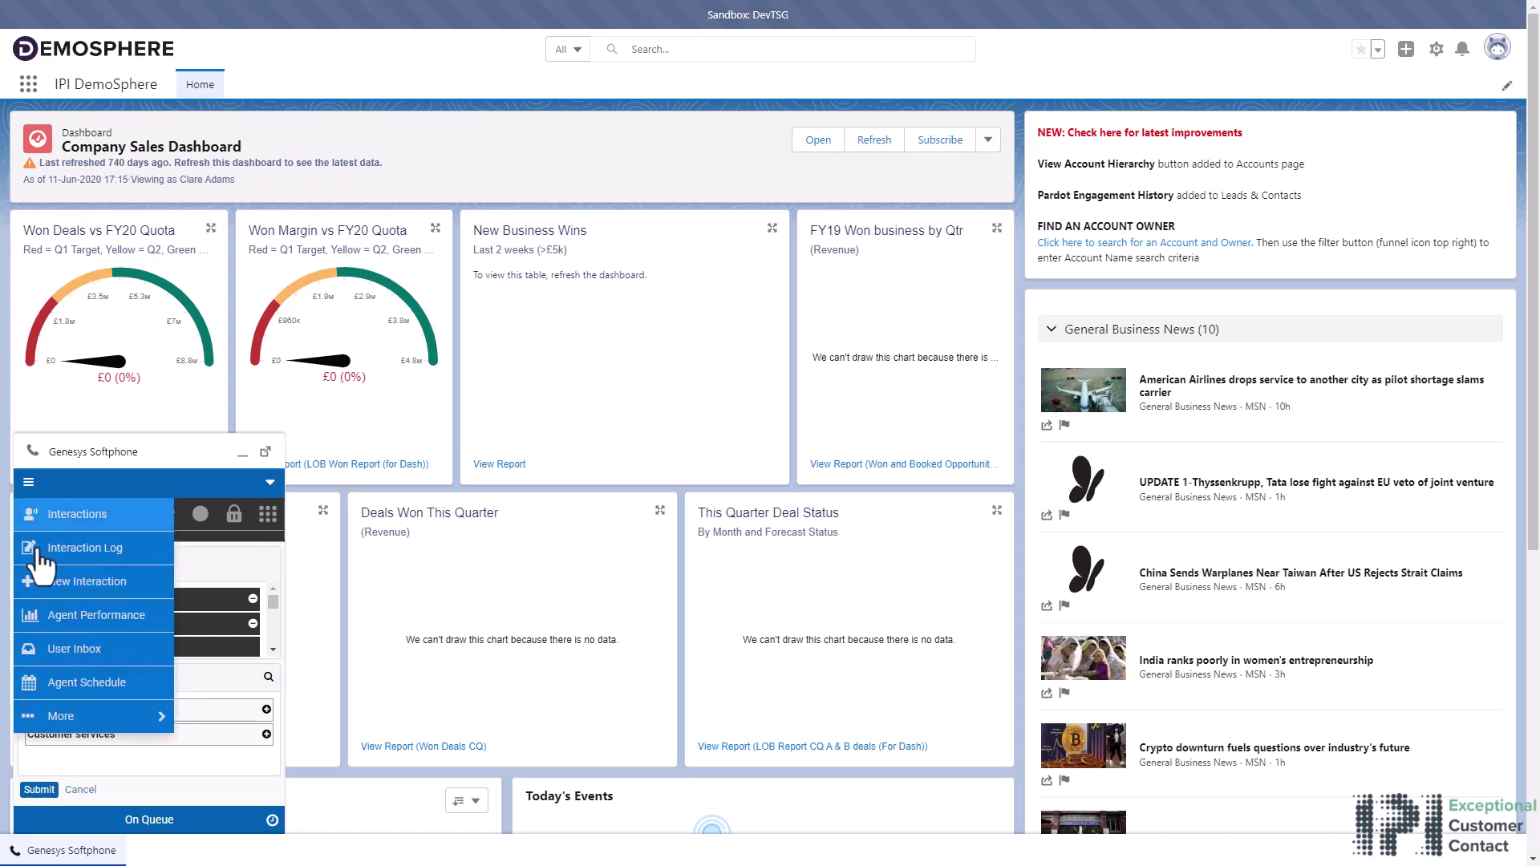
left_click(64, 717)
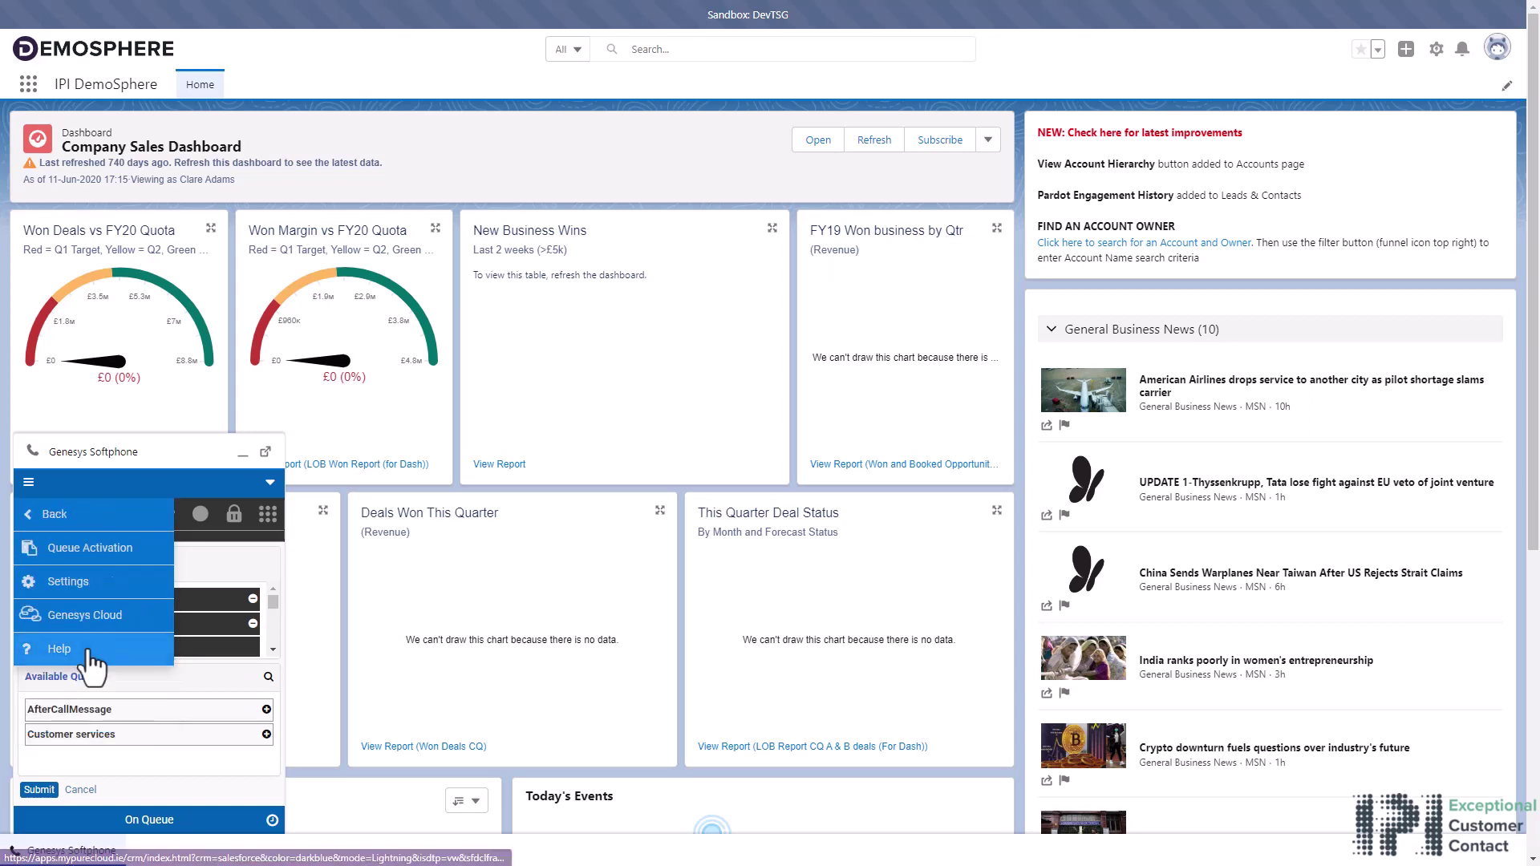
left_click(74, 583)
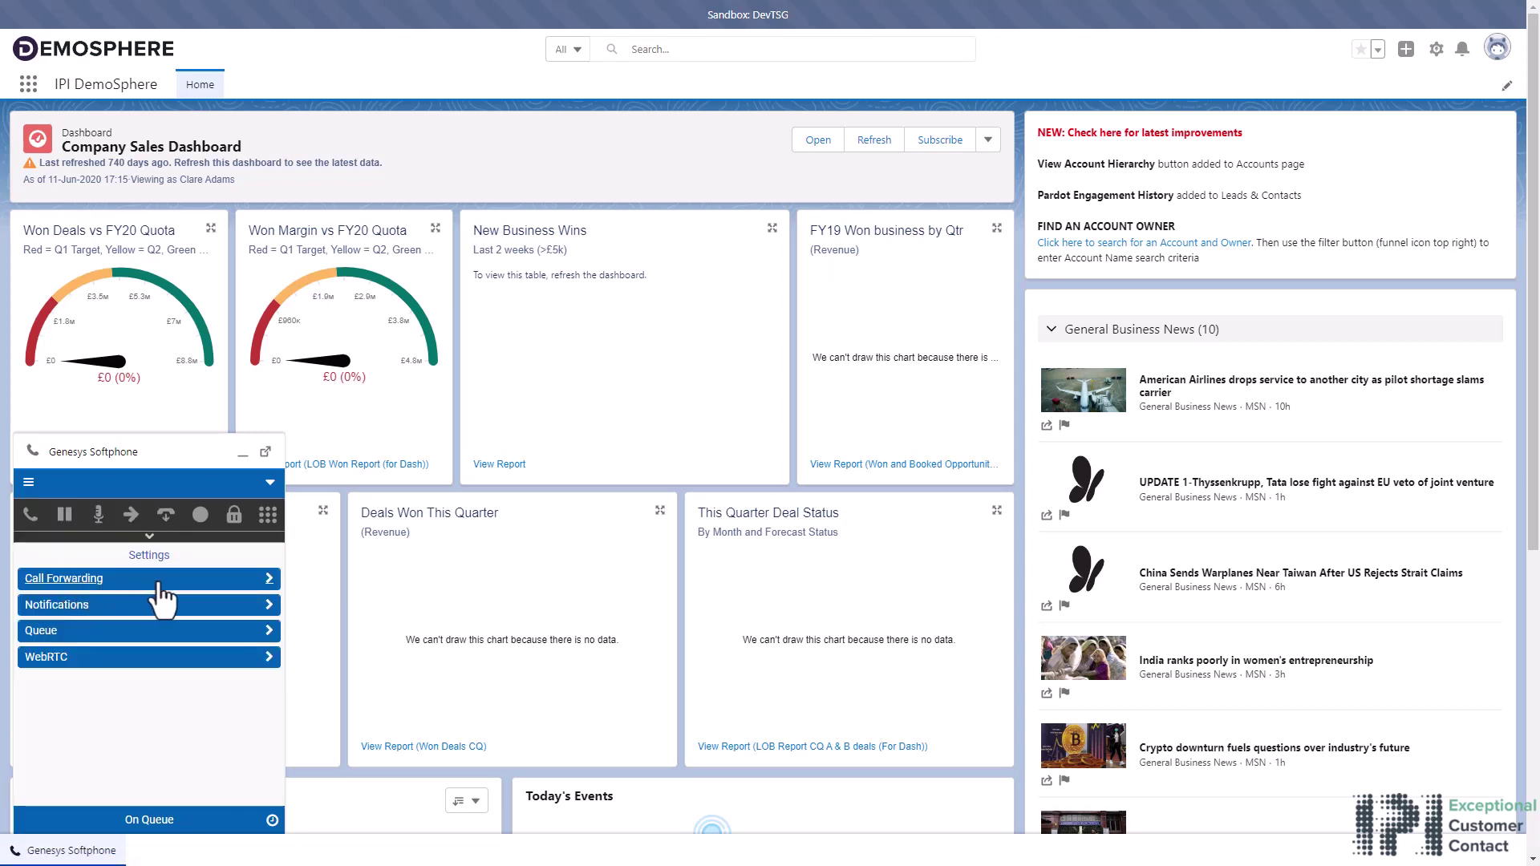
left_click(271, 585)
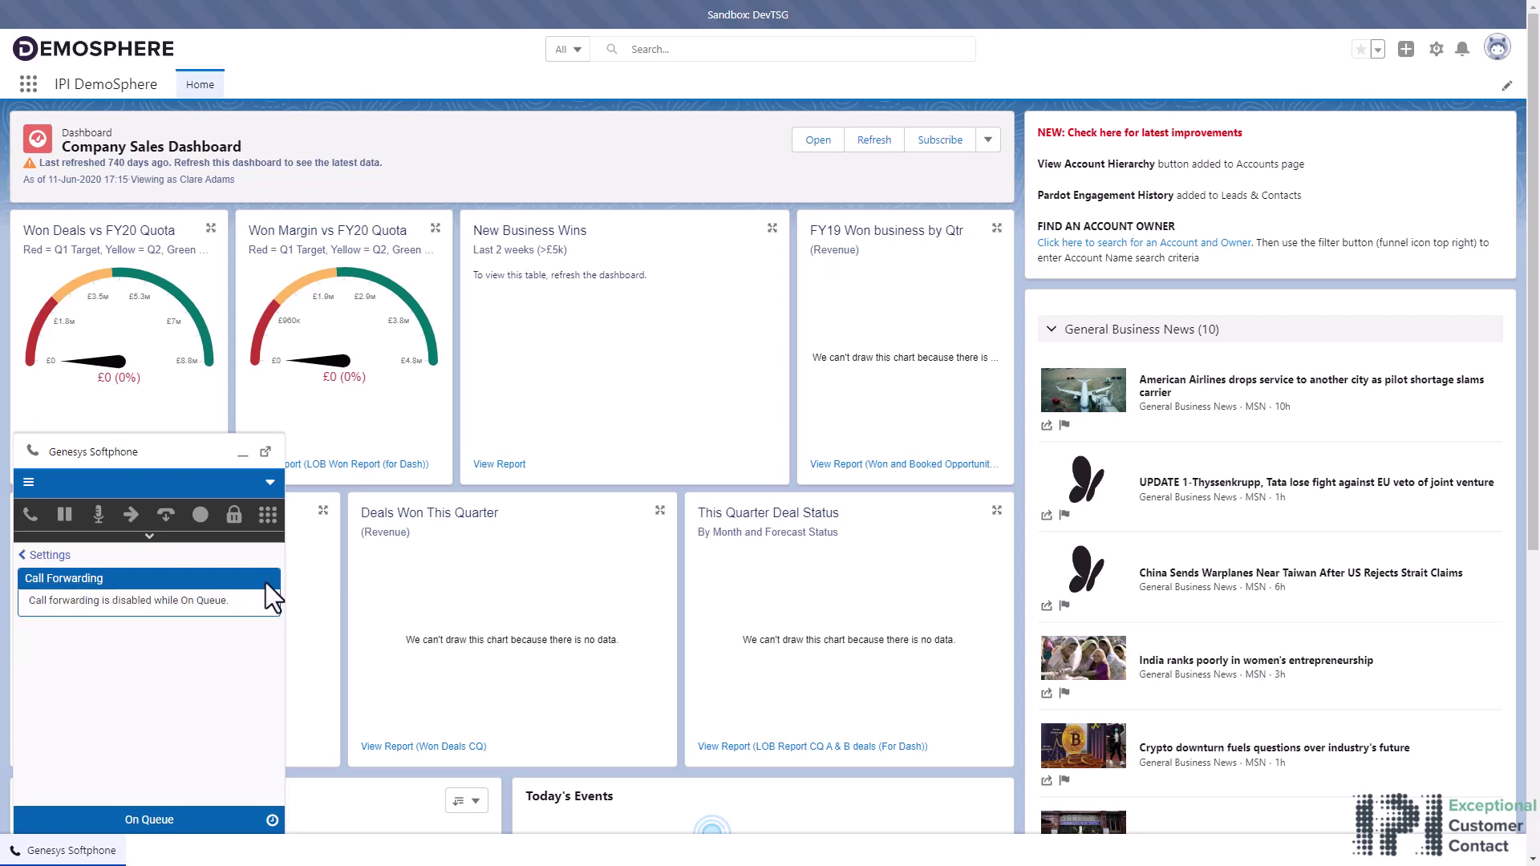
left_click(27, 558)
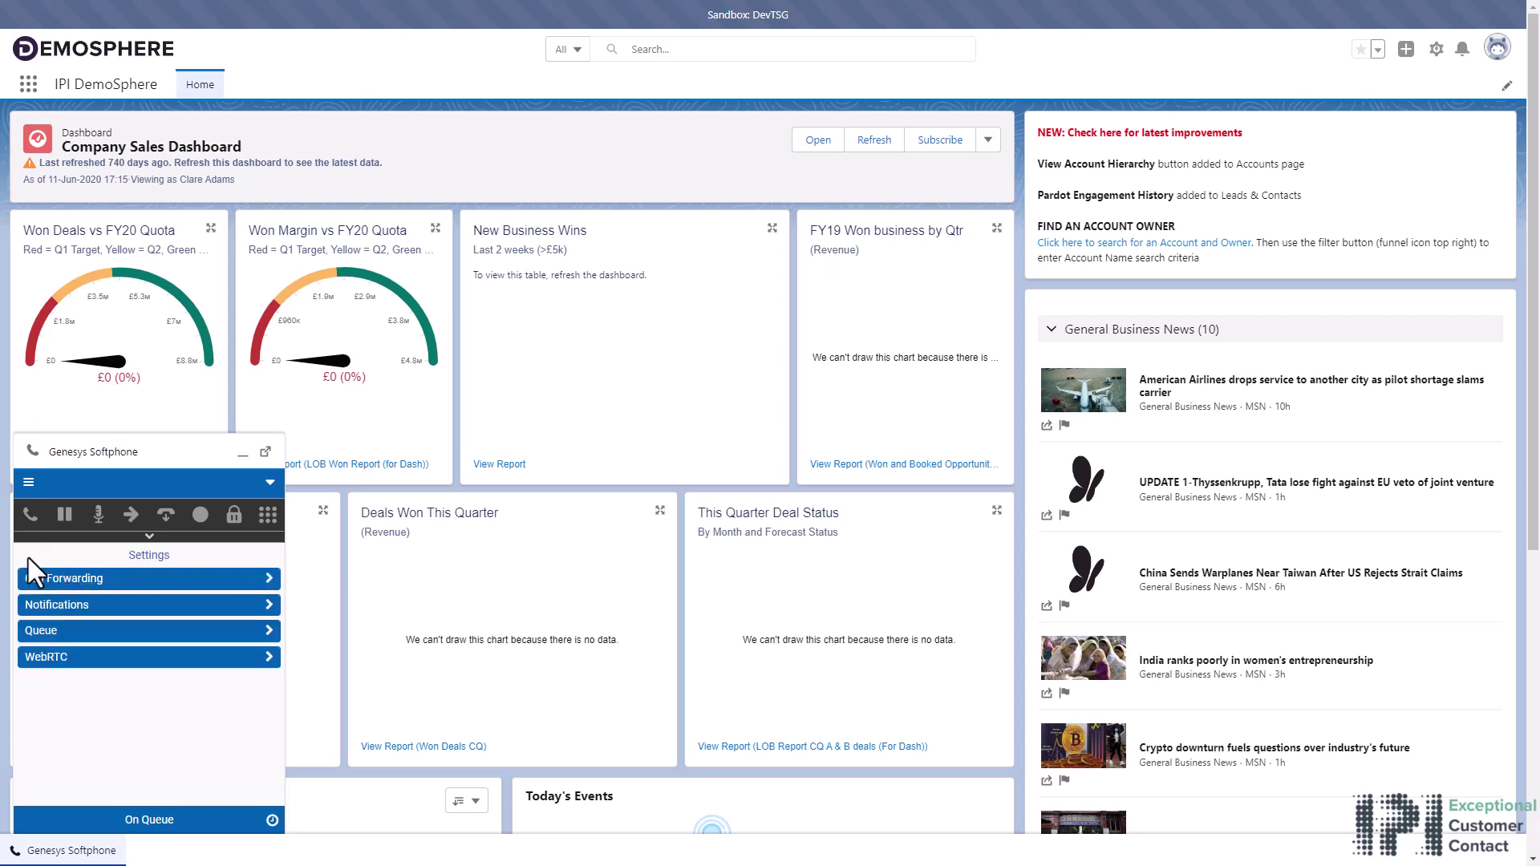
left_click(72, 607)
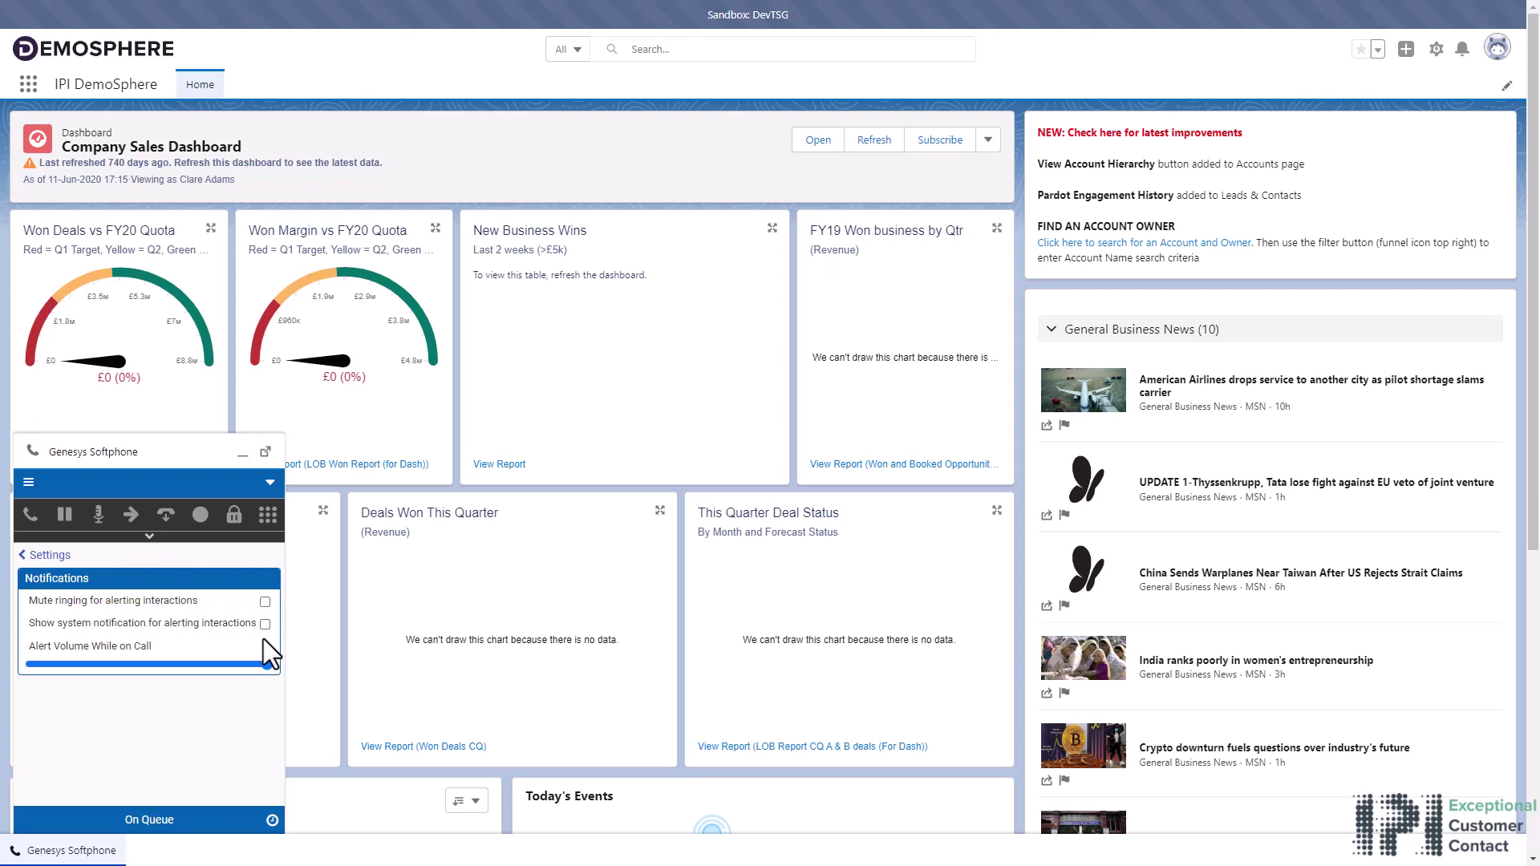
left_click(42, 557)
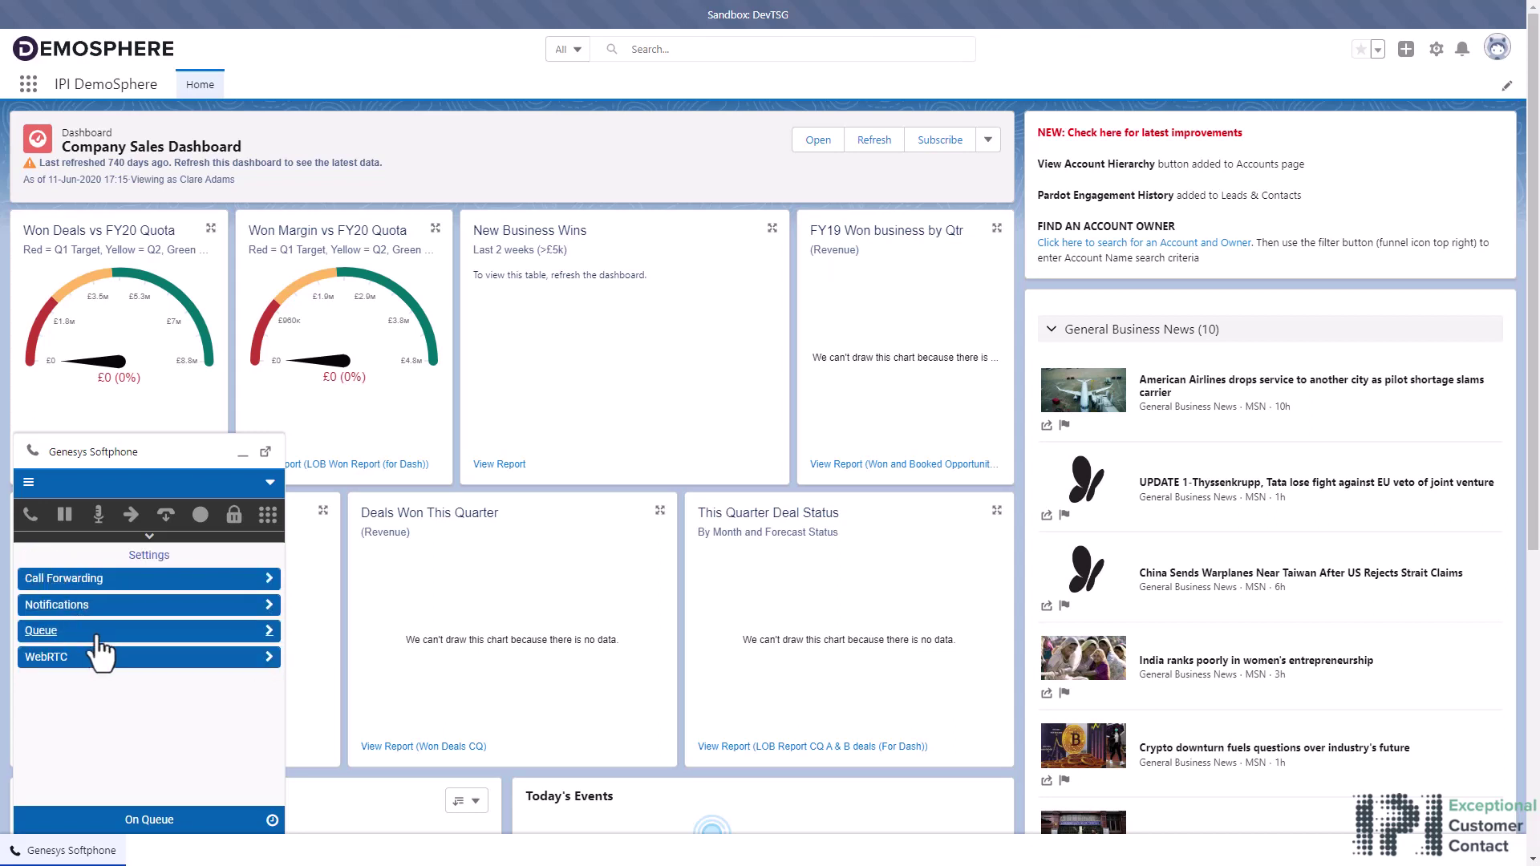
left_click(140, 632)
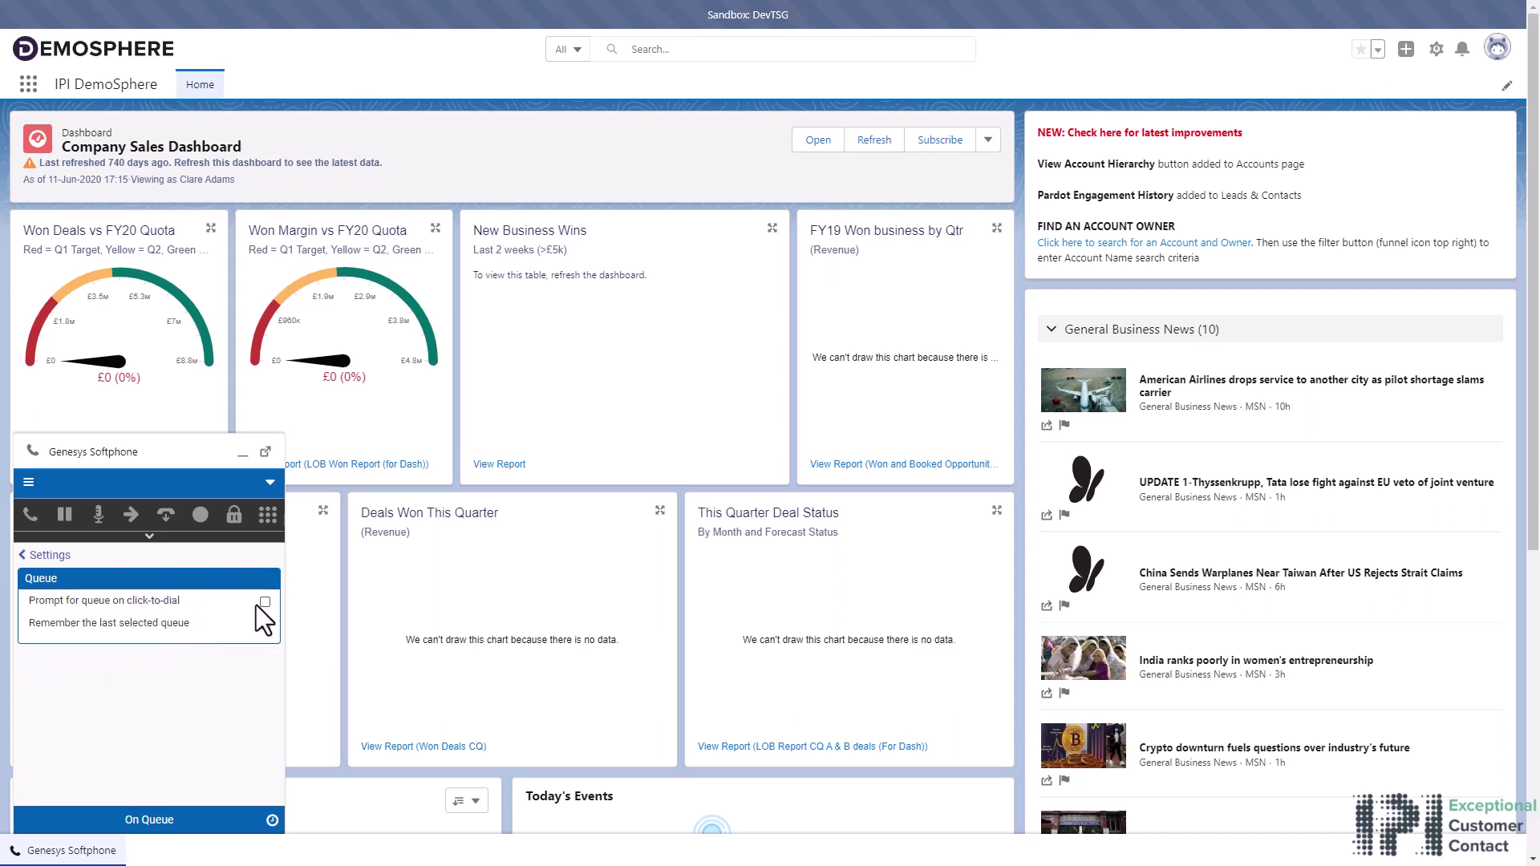
left_click(33, 561)
left_click(44, 656)
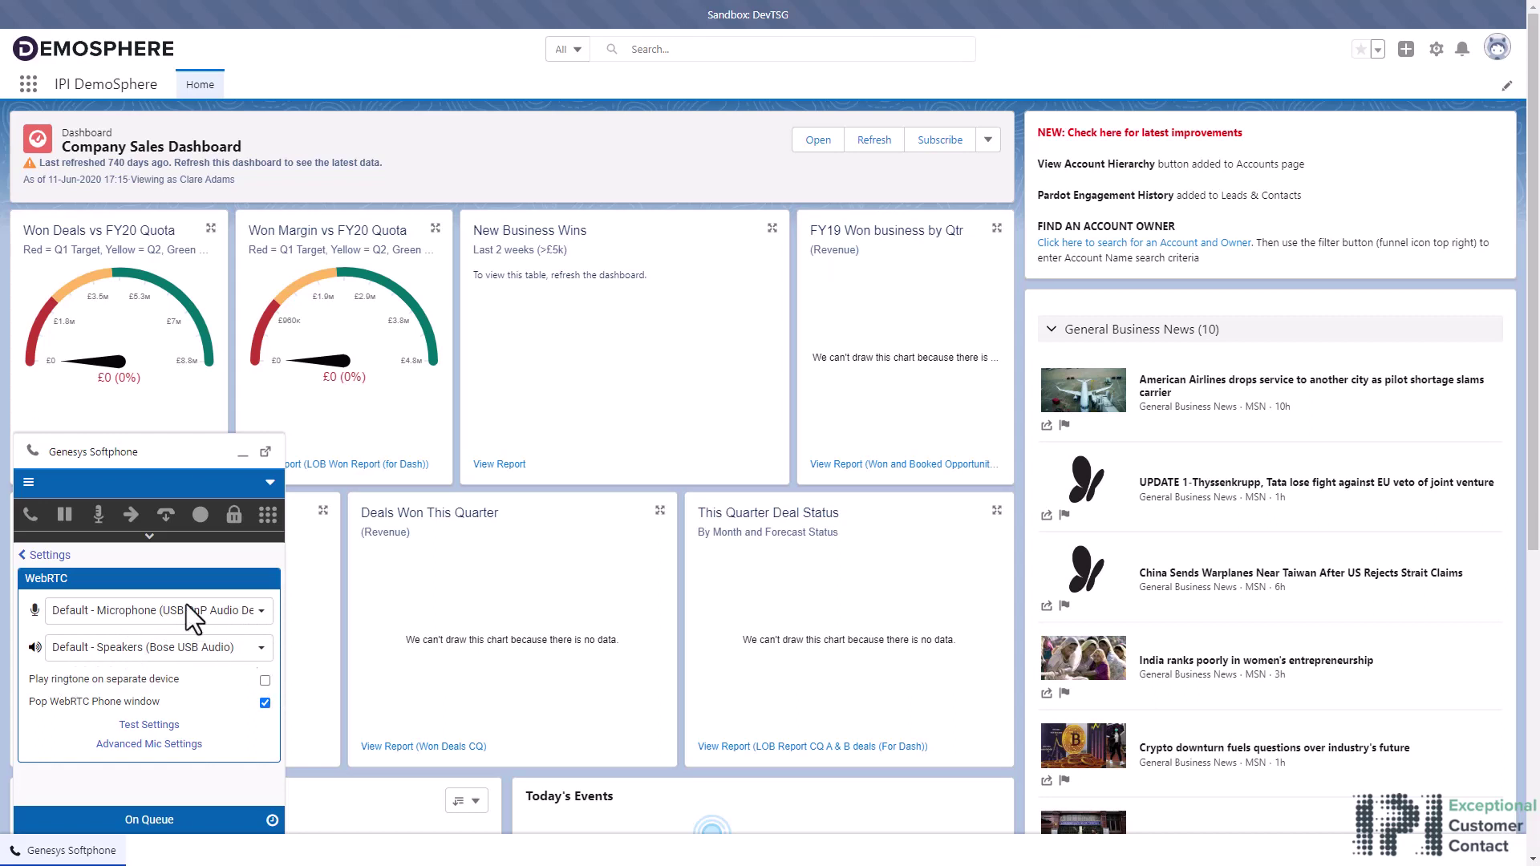
left_click(35, 555)
left_click(28, 484)
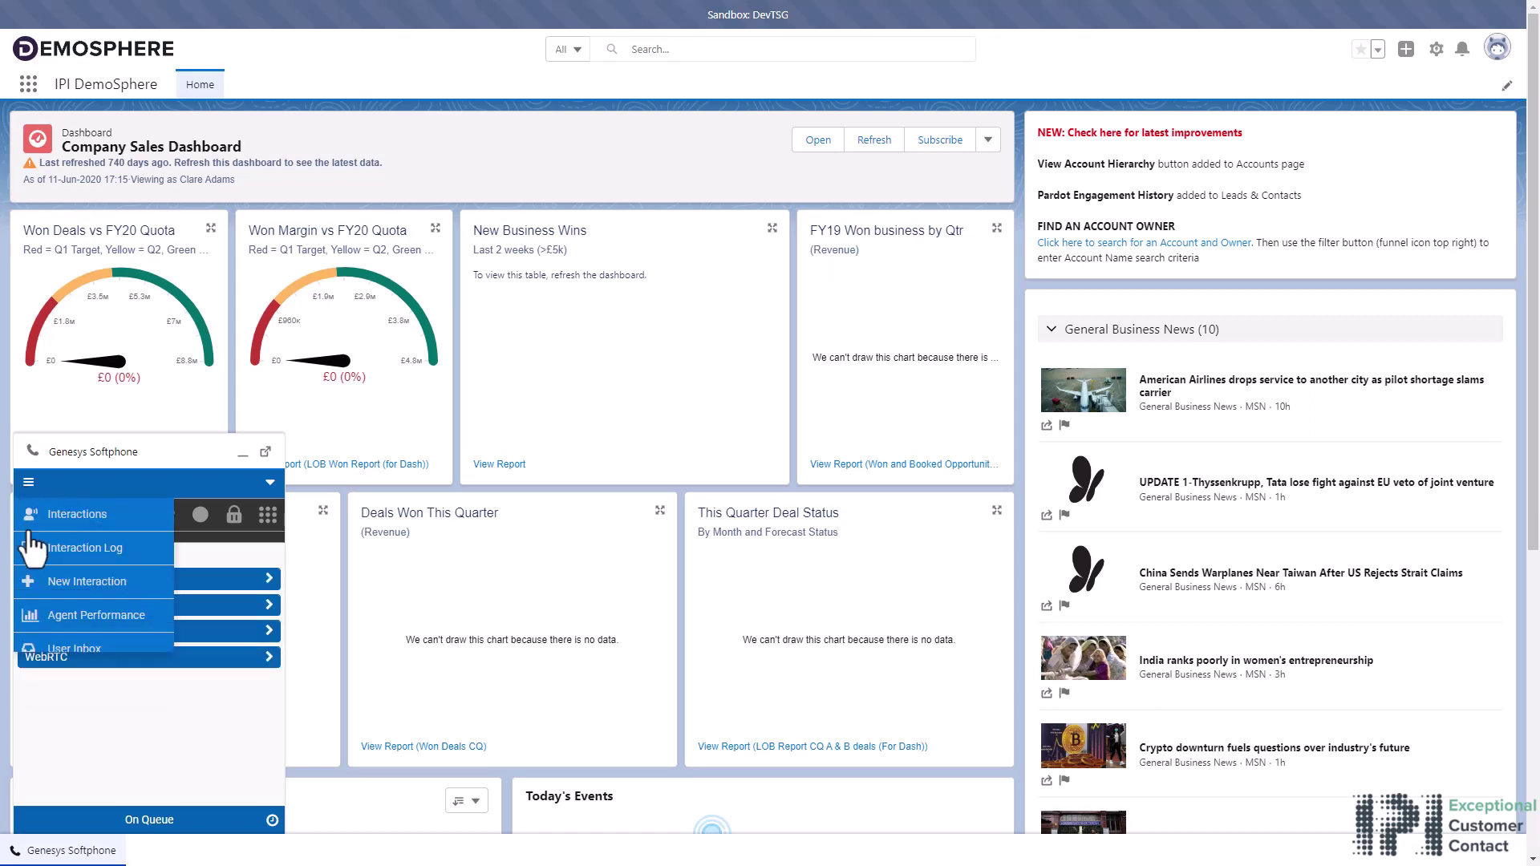
left_click(75, 712)
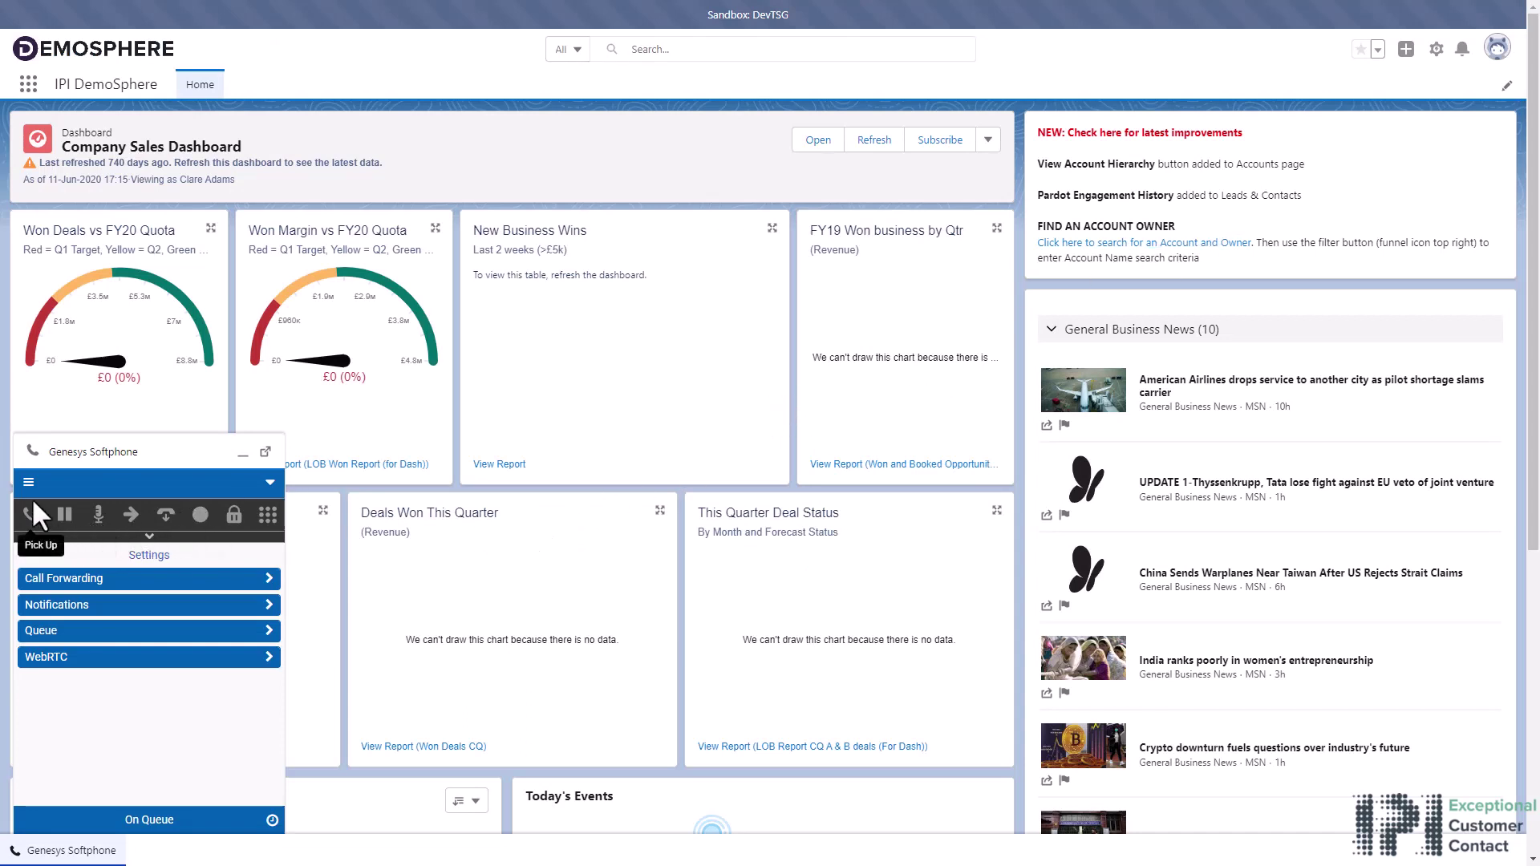
- Check the agent status list without changing status and return to the main call view
left_click(270, 488)
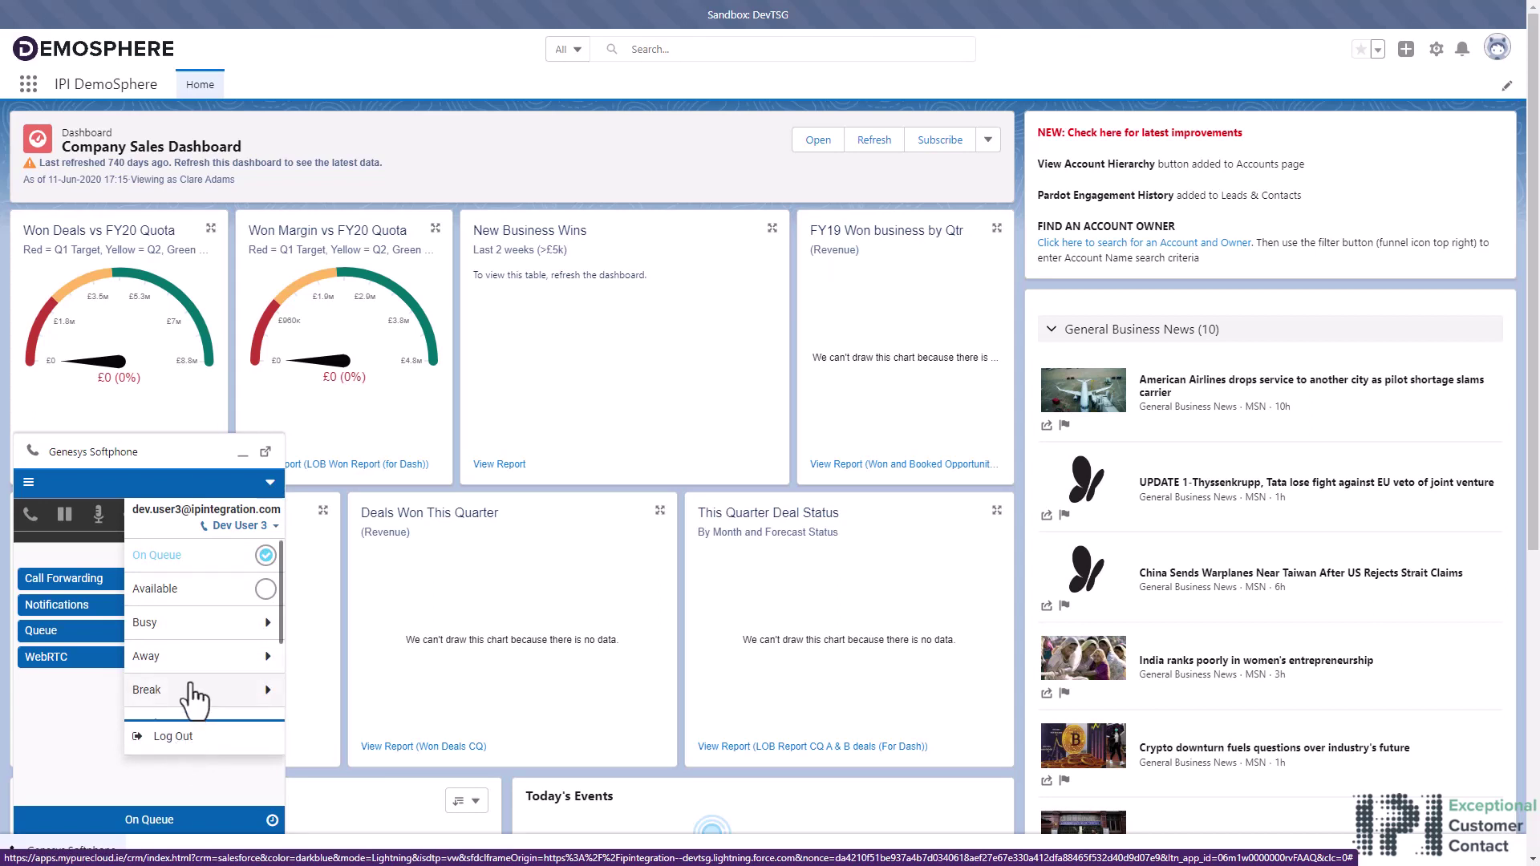
left_click(83, 554)
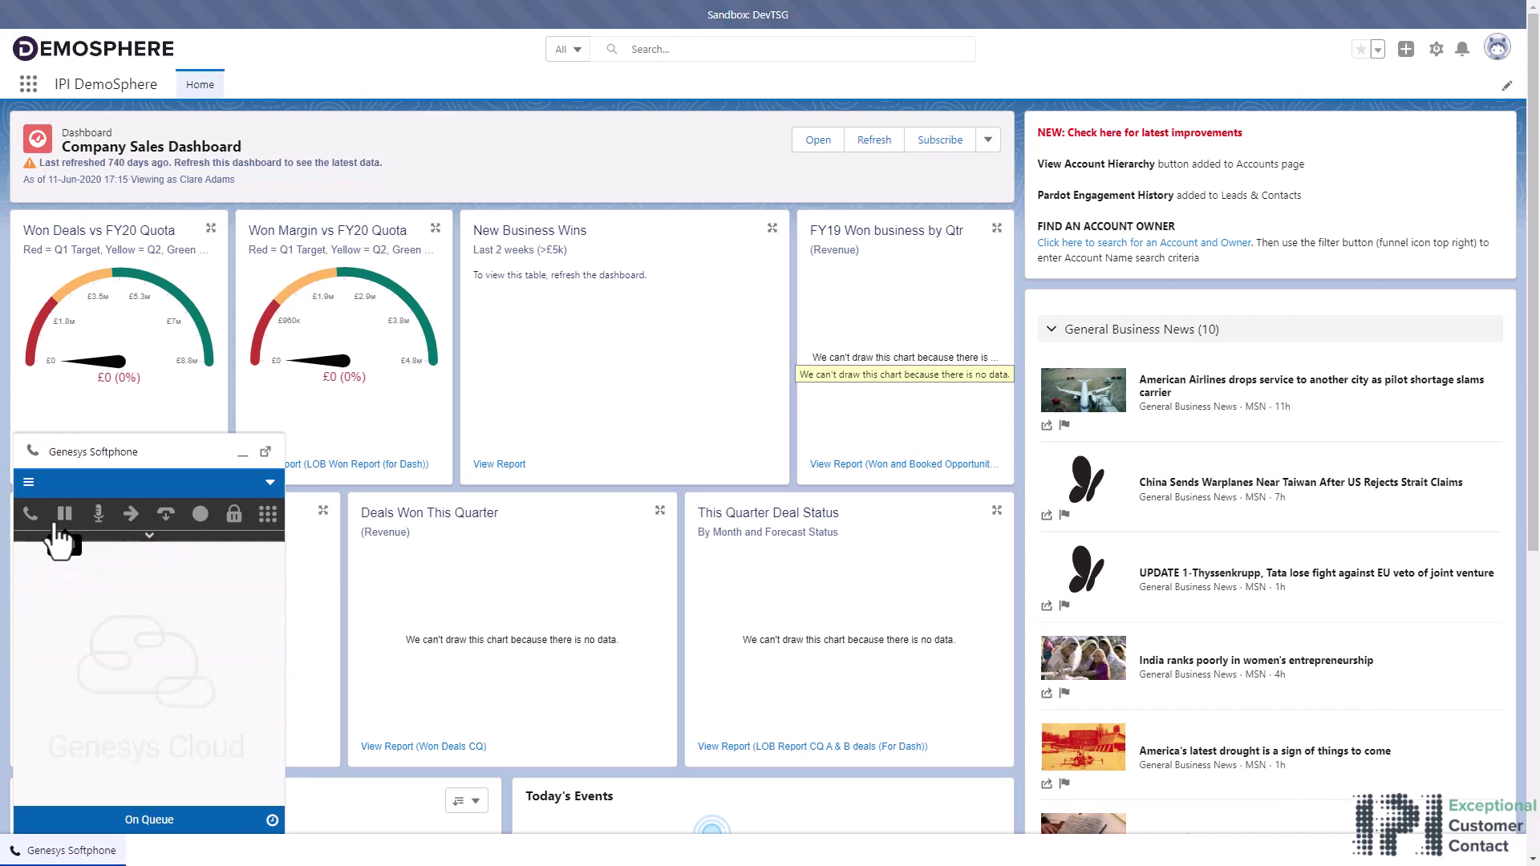
left_click(242, 454)
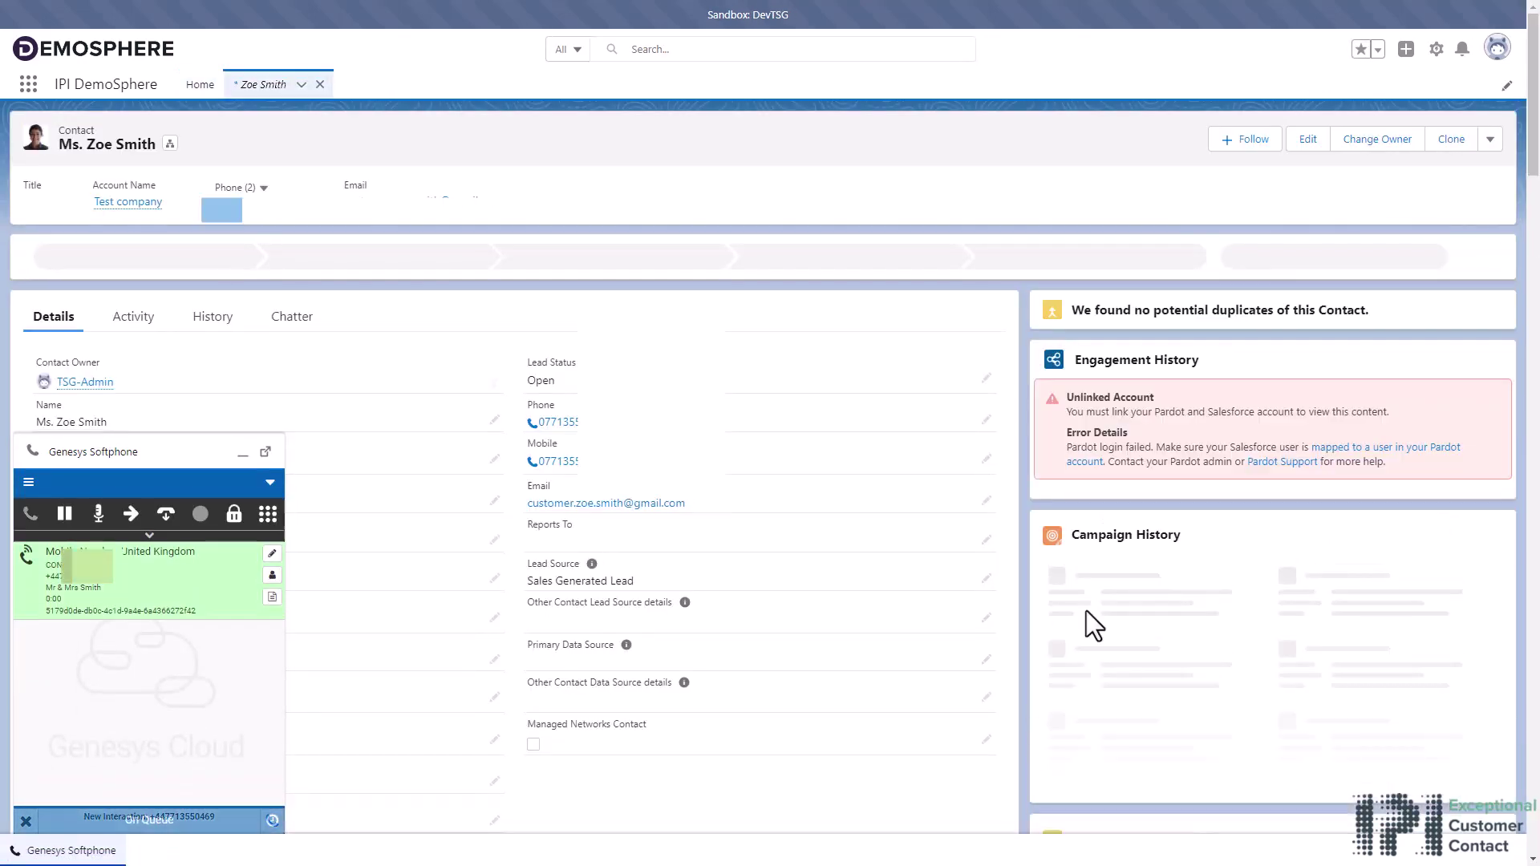
- Mute the connected inbound call
left_click(98, 515)
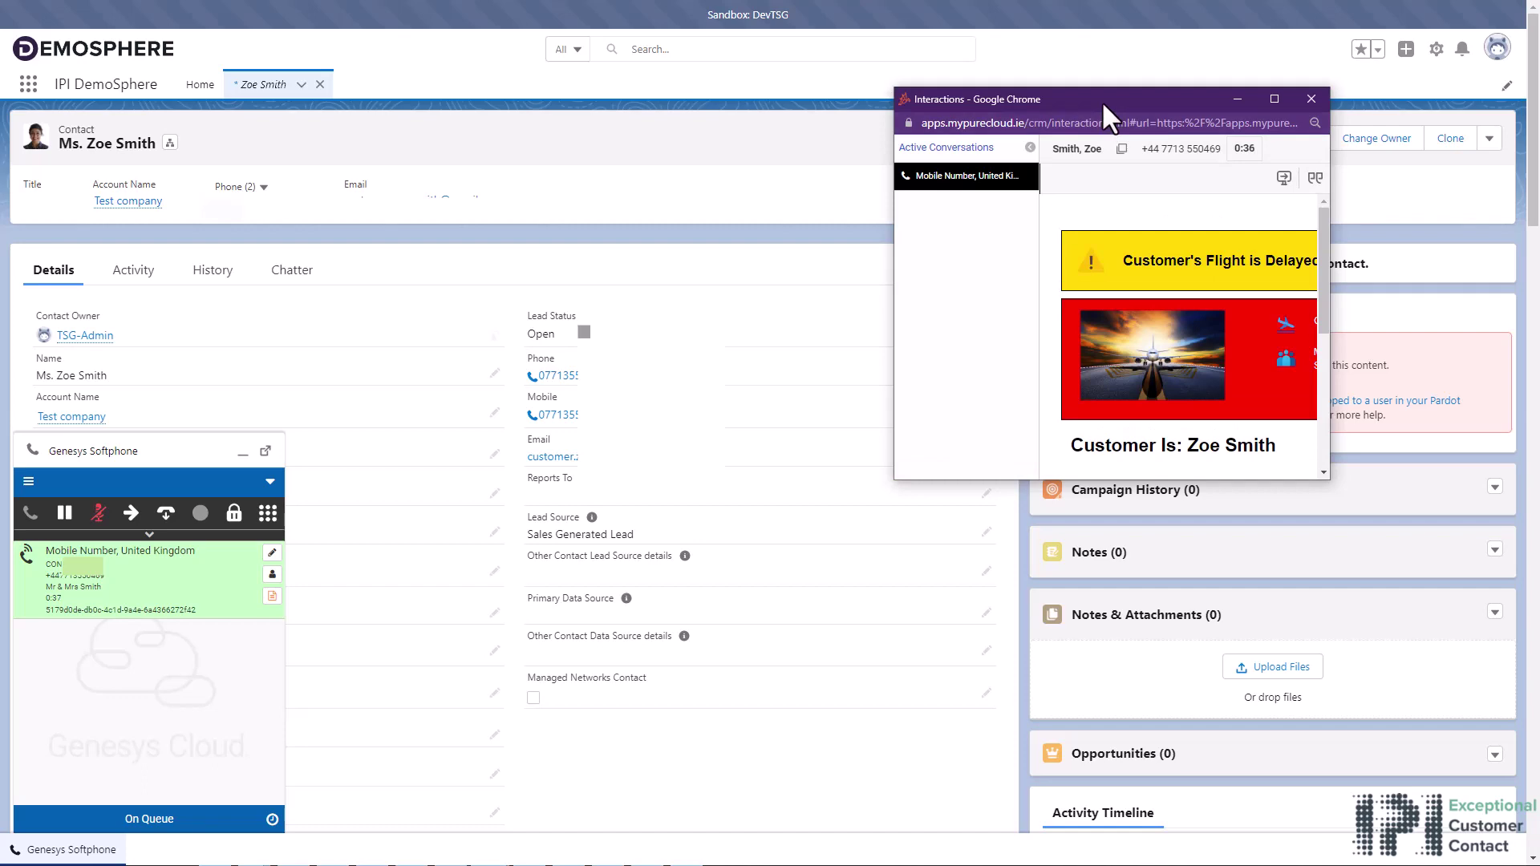
double_click(1103, 101)
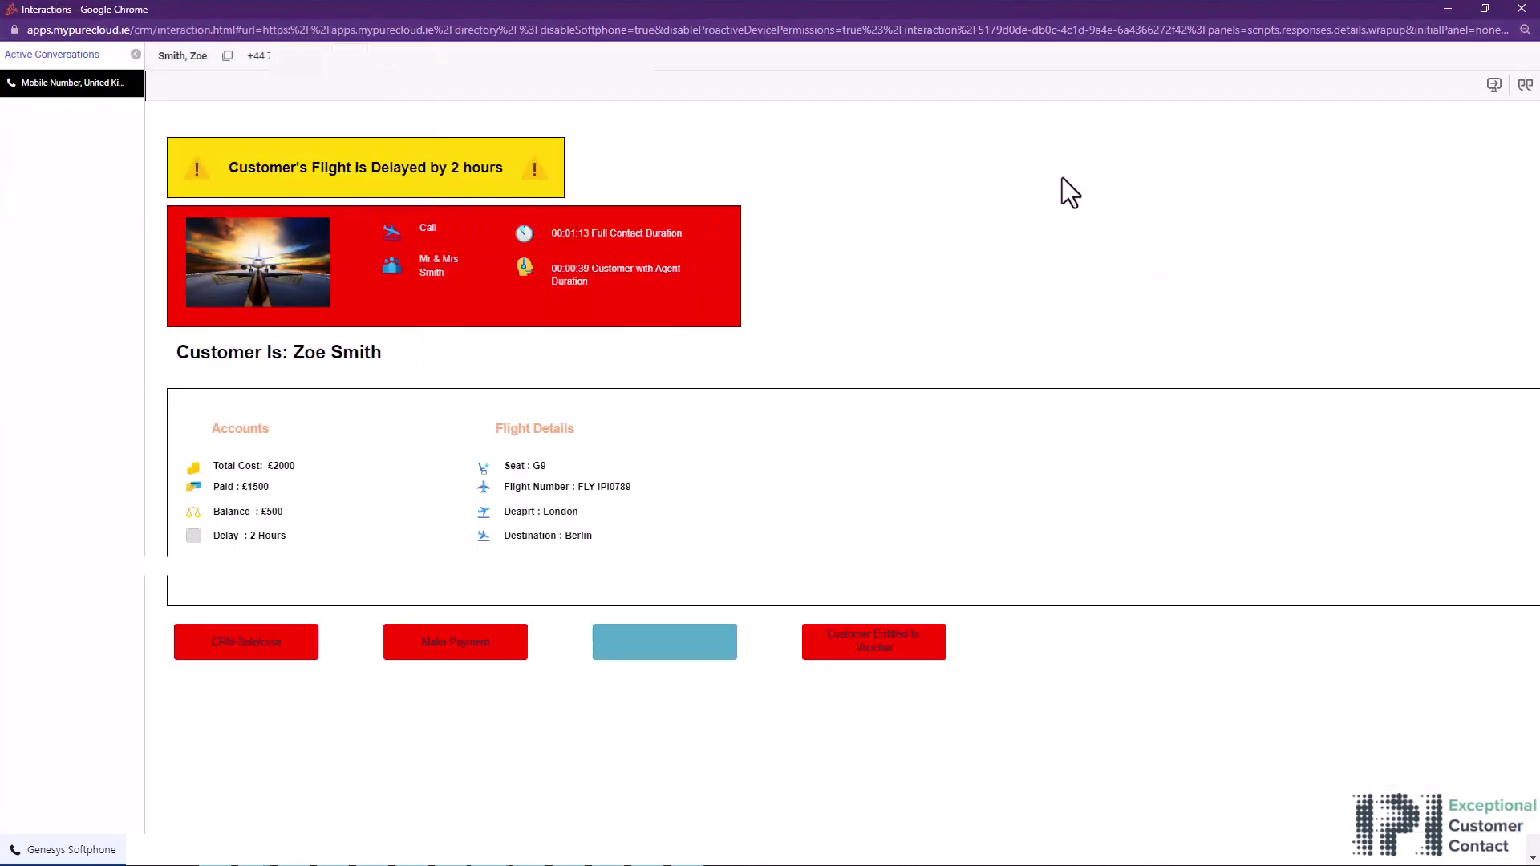
left_click(882, 651)
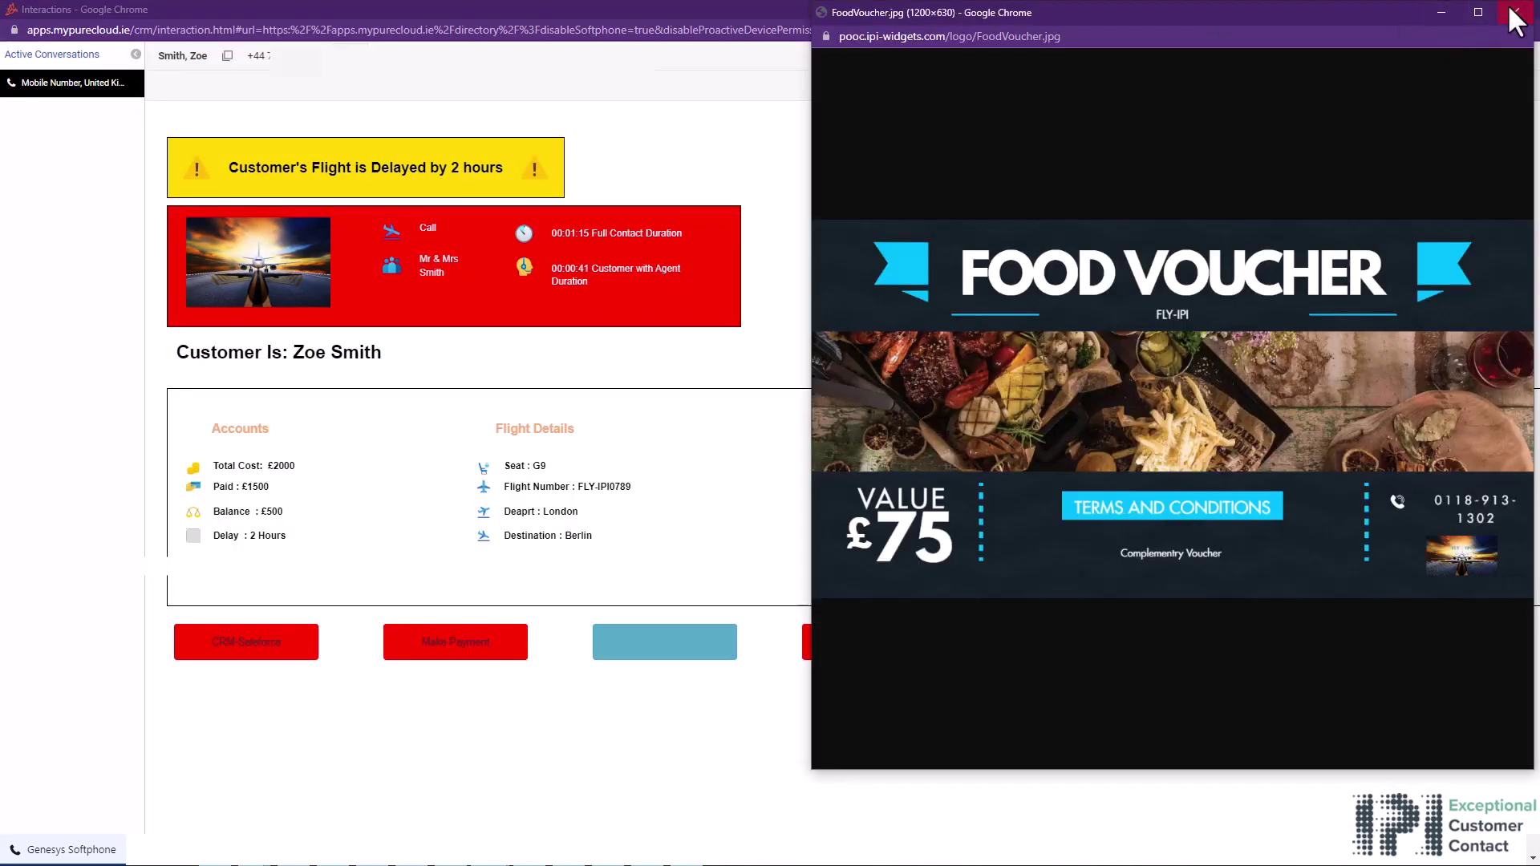
left_click(1515, 12)
left_click(449, 670)
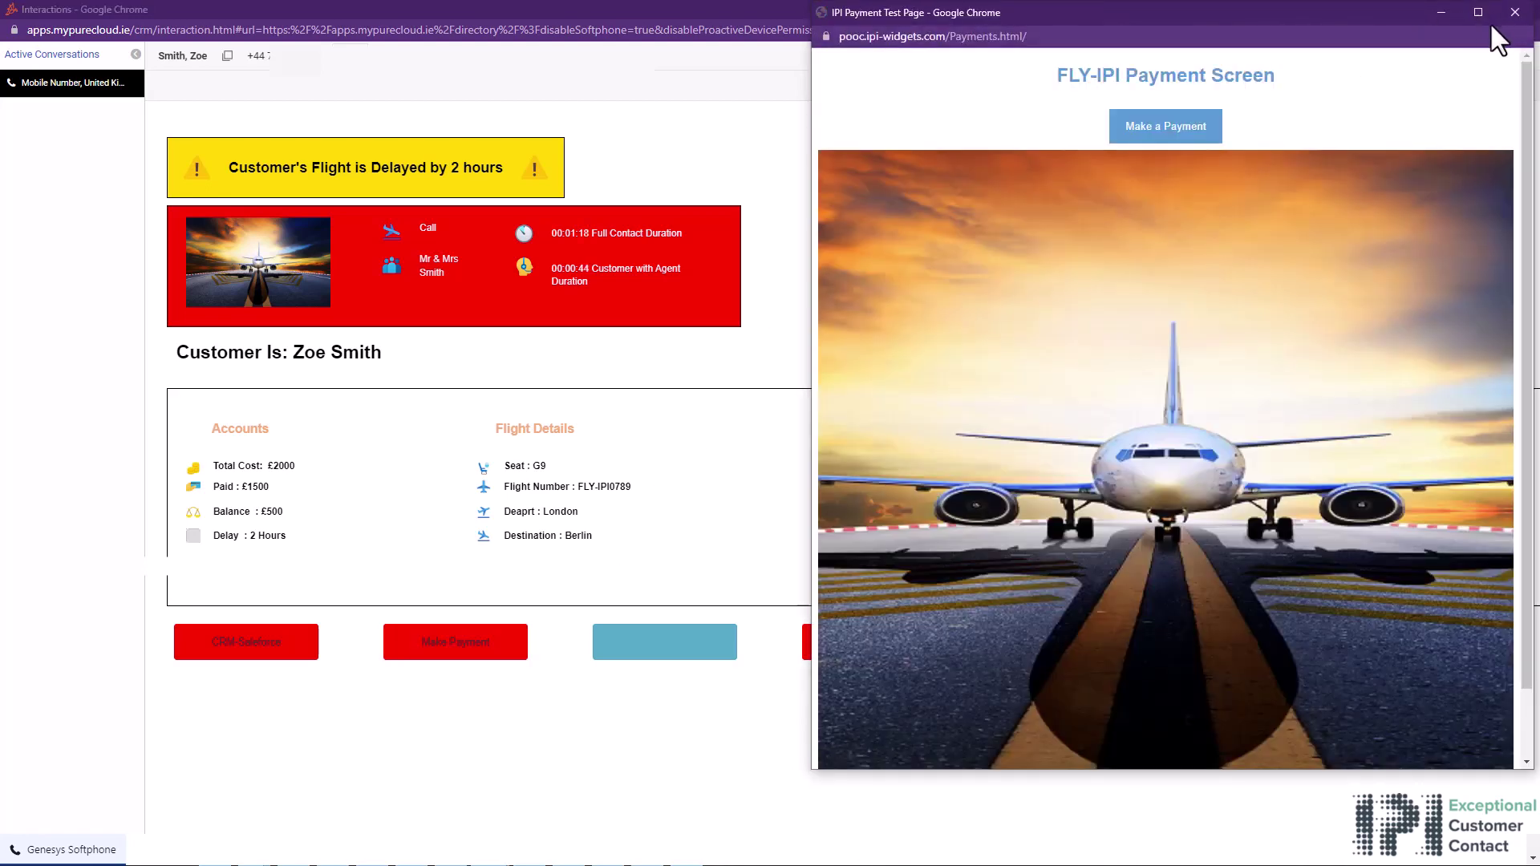
left_click(1514, 15)
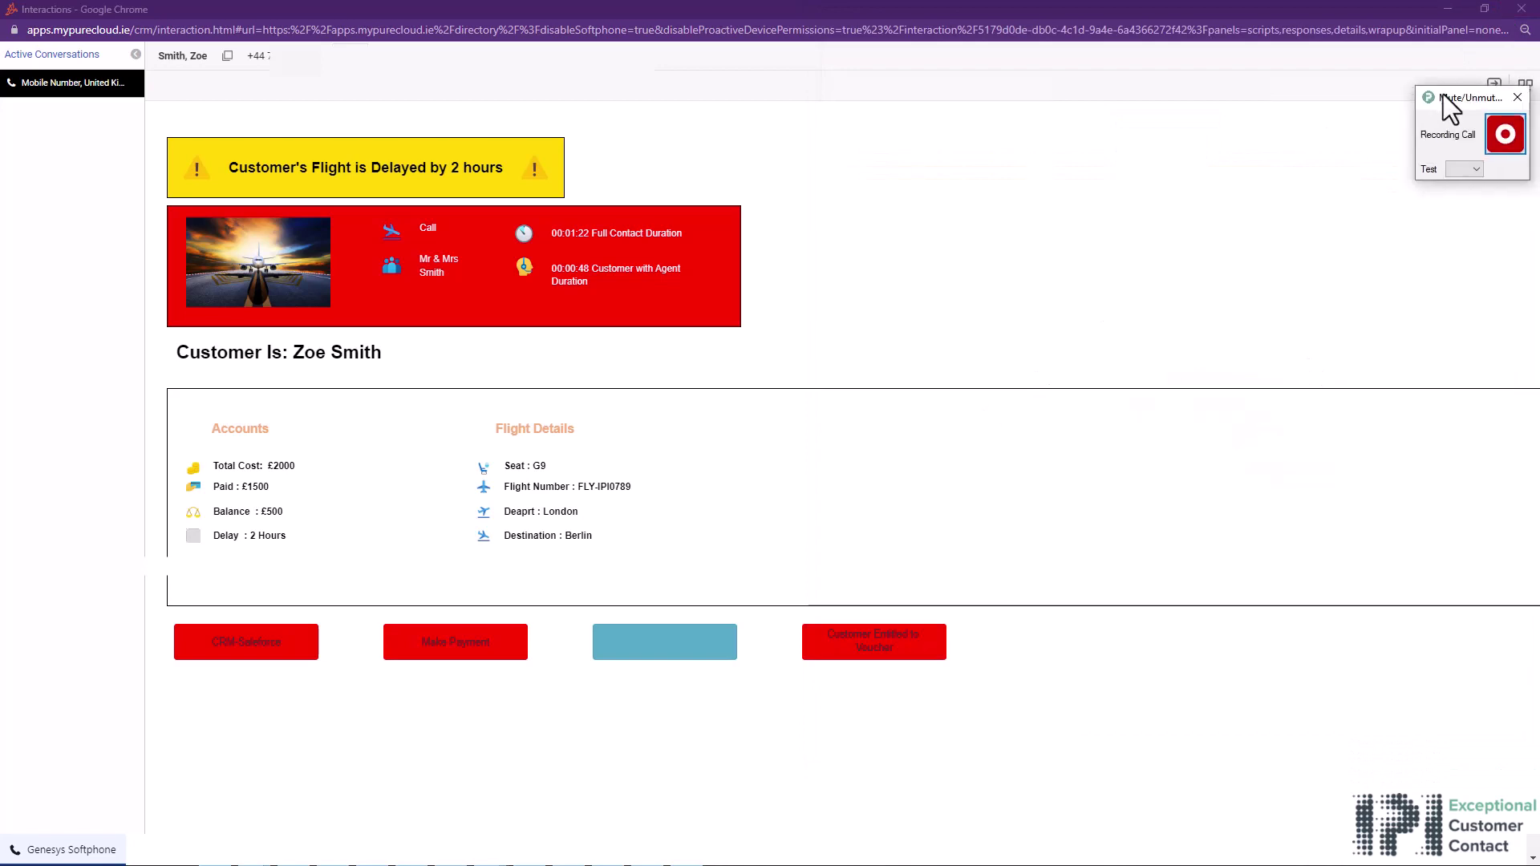
left_click(489, 653)
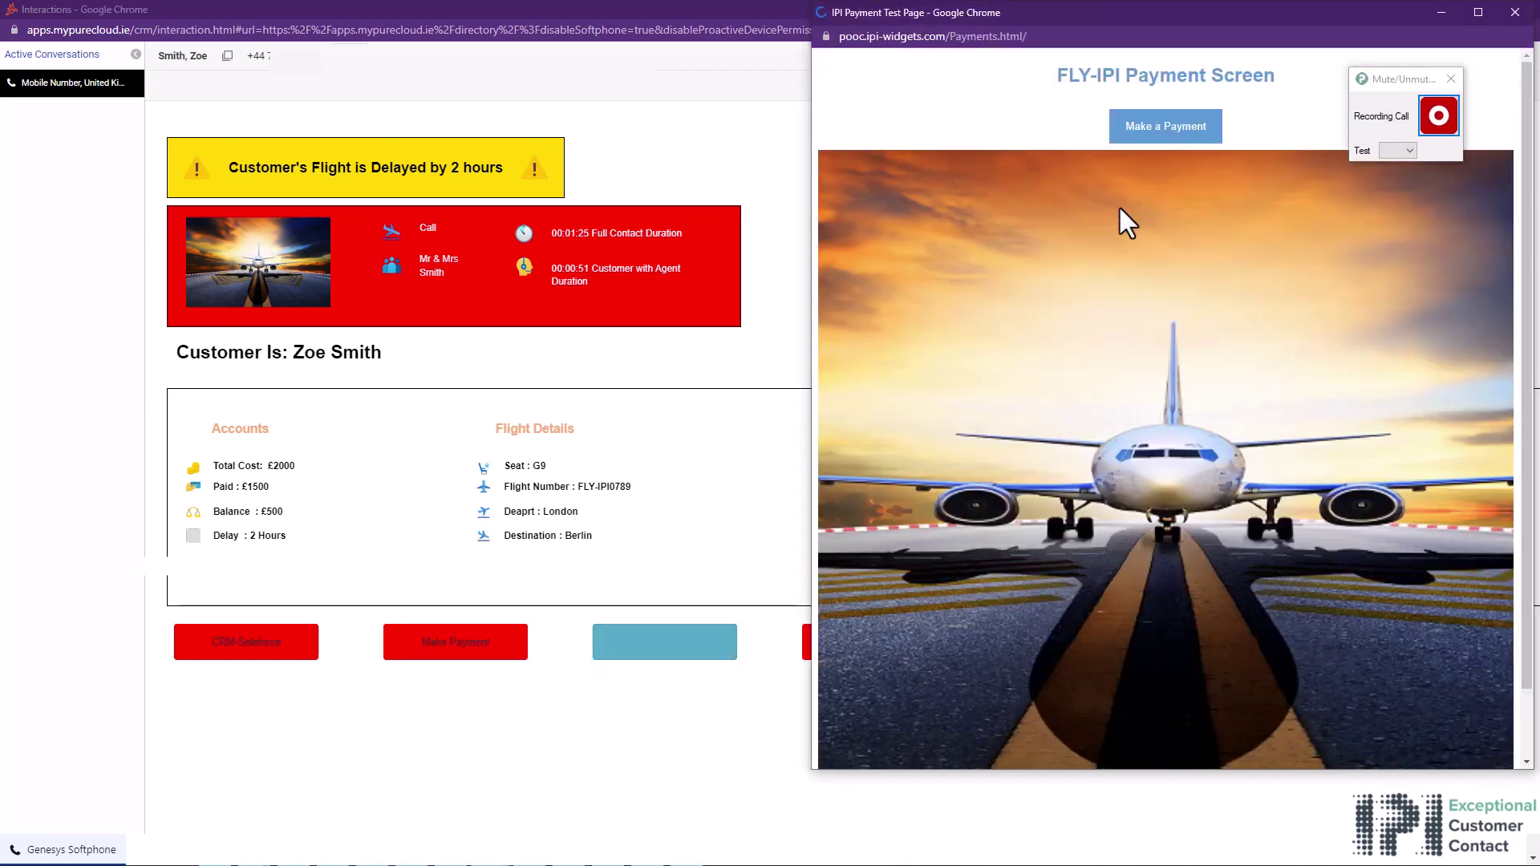
left_click(1155, 132)
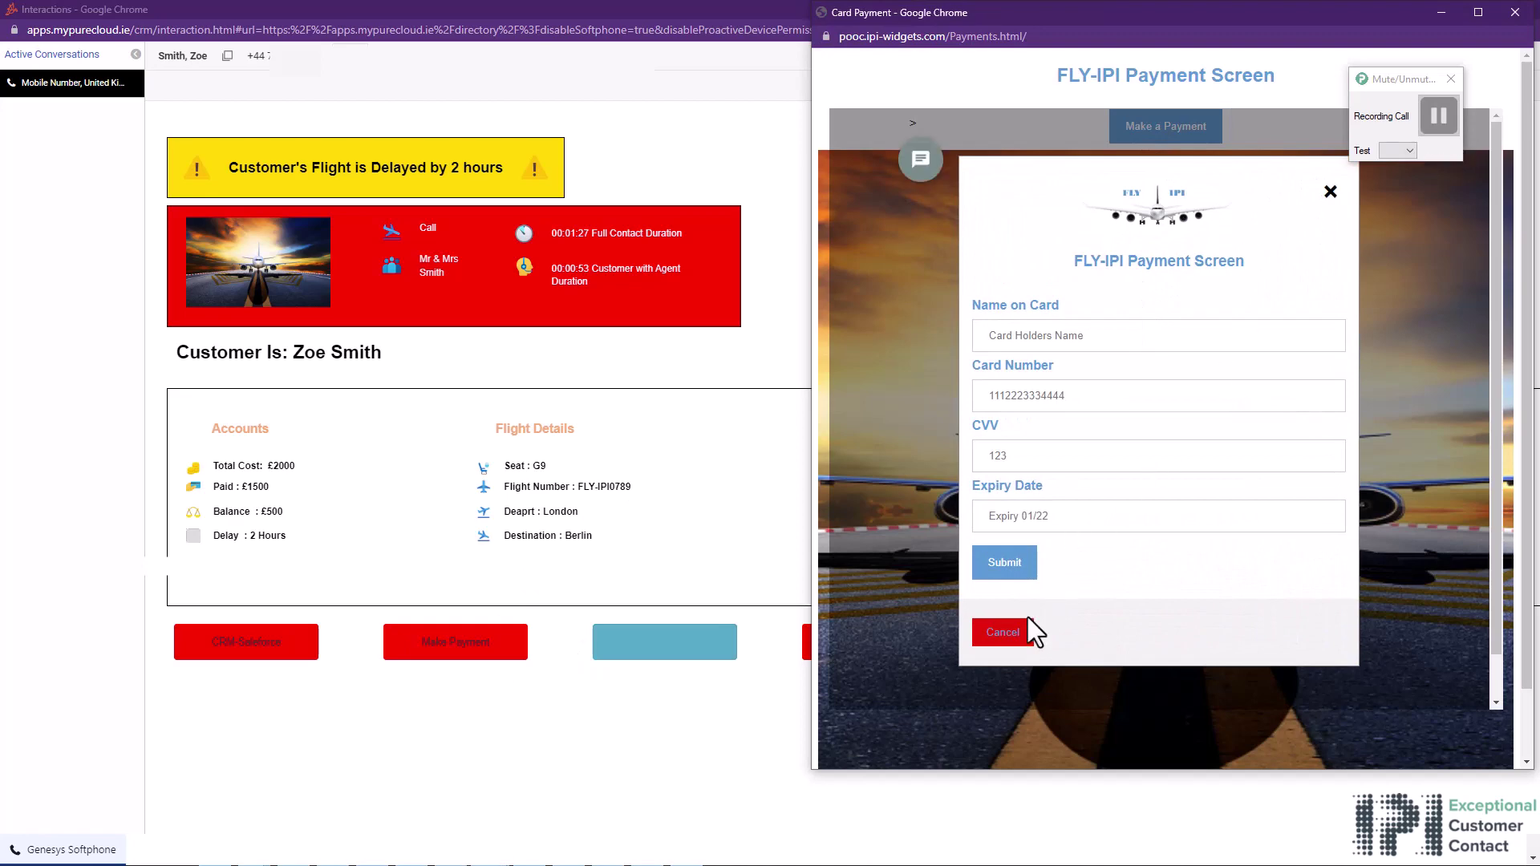
left_click(1012, 633)
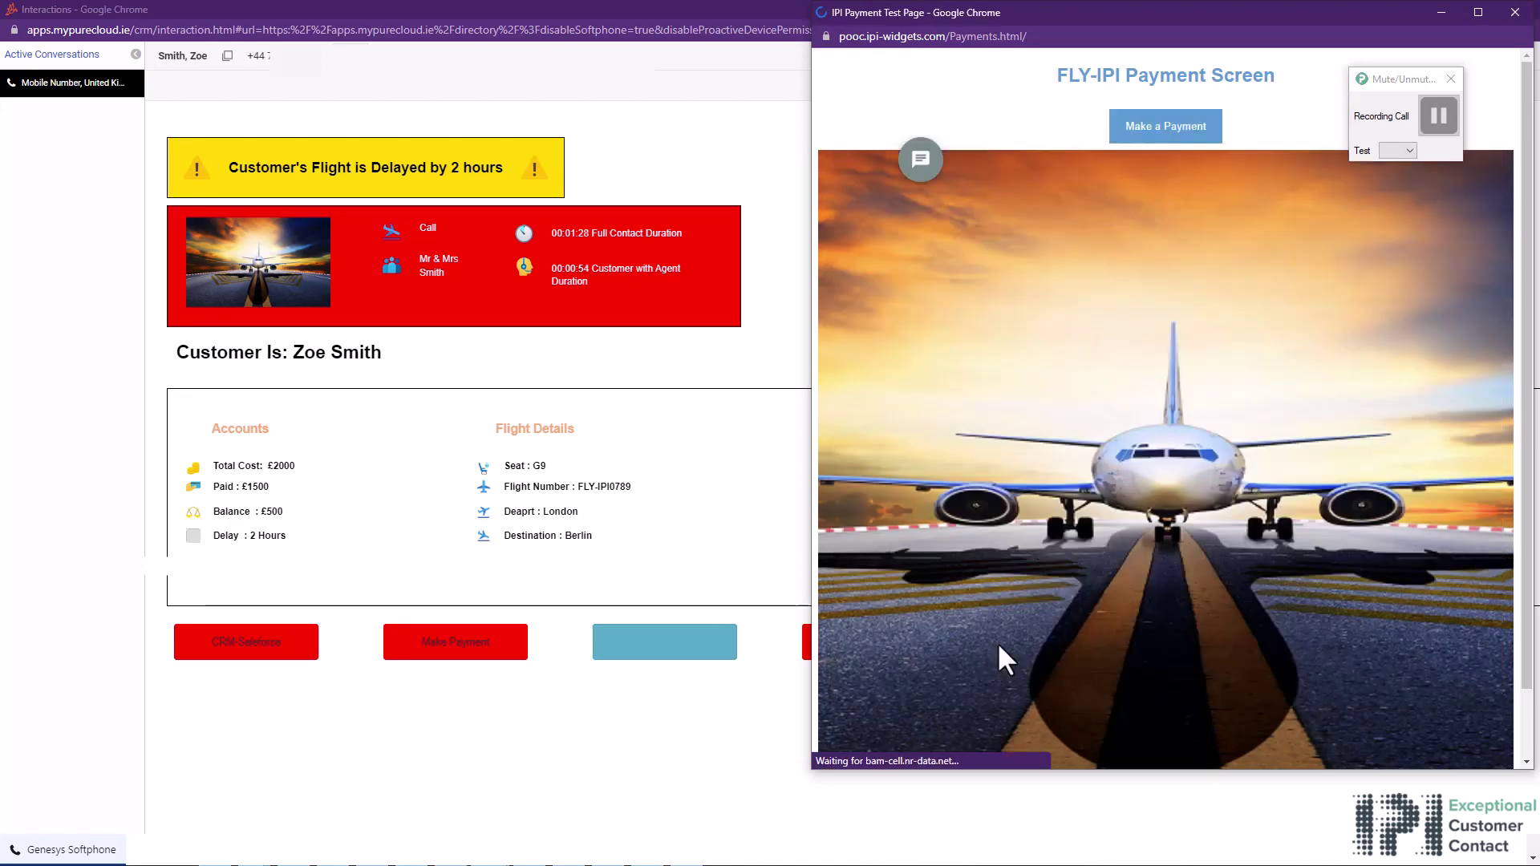
left_click(1514, 32)
left_click(1450, 79)
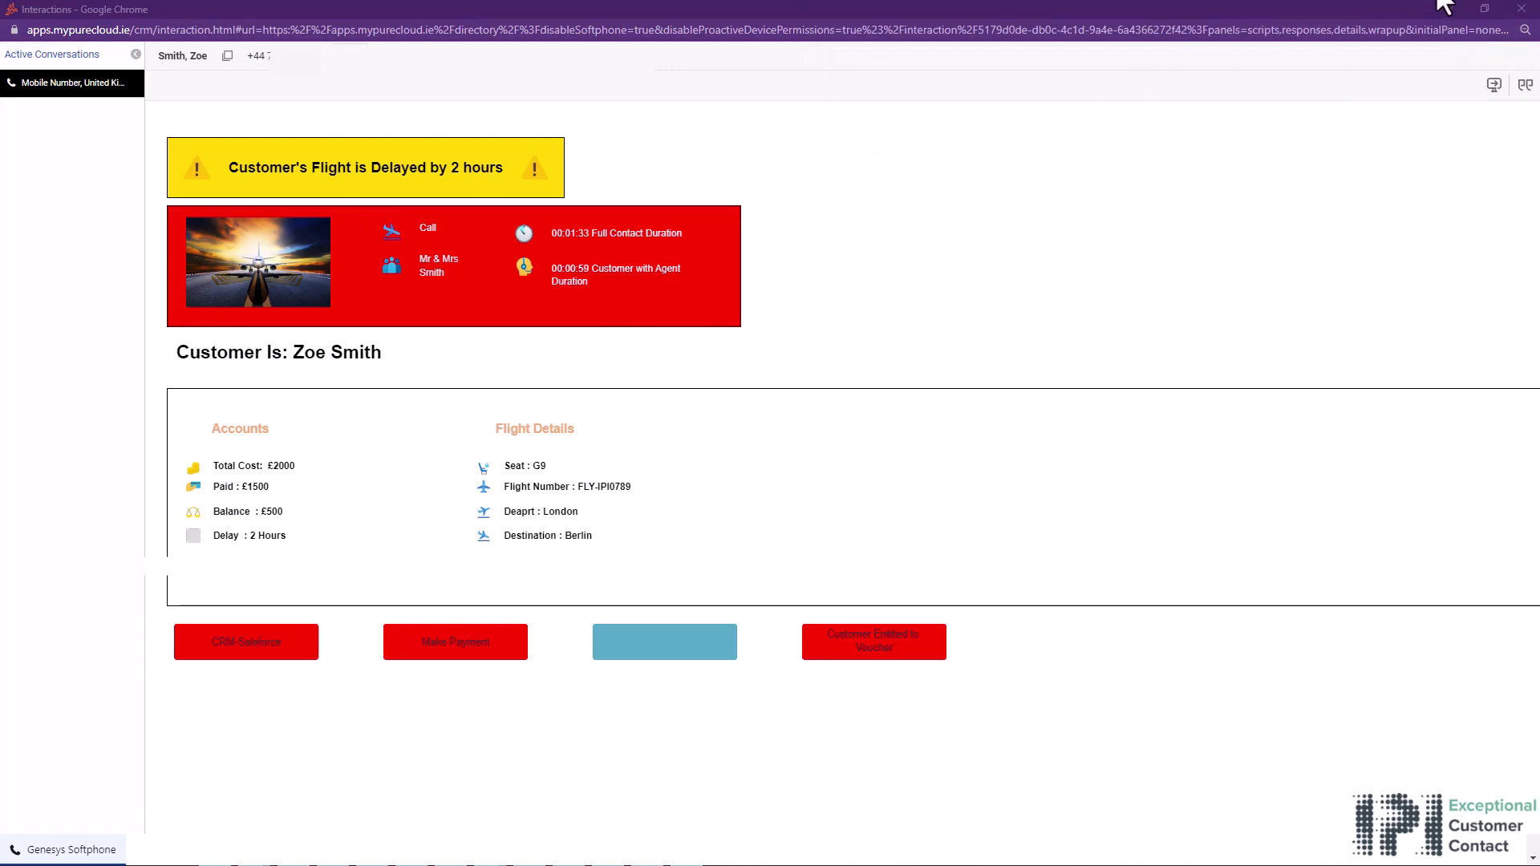
- Move the script window aside and begin the call notes: 'Customer called in to request a copy of there boar'
left_click(1484, 8)
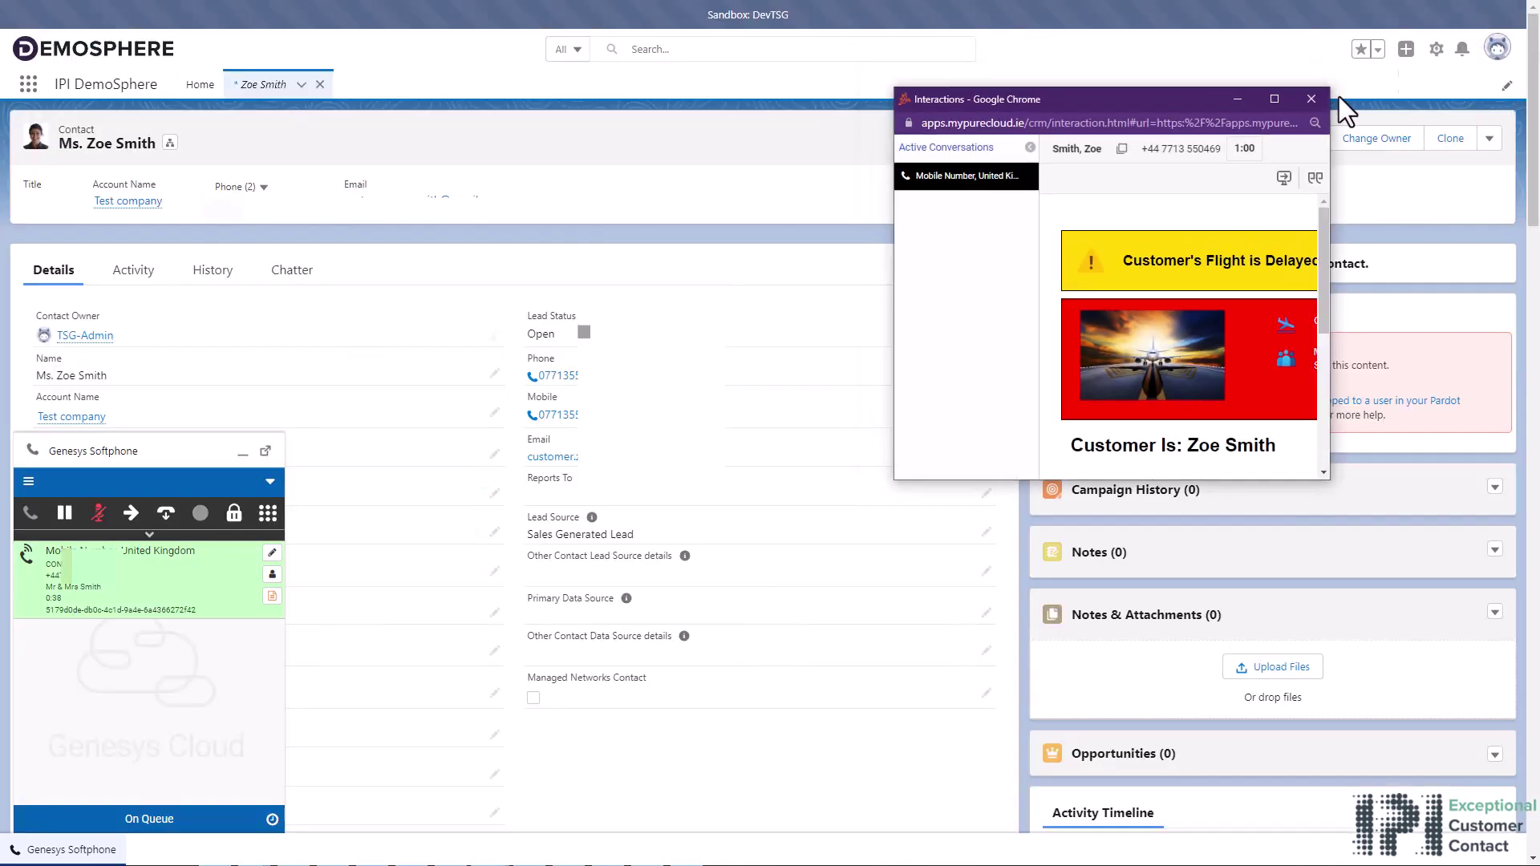
left_click(1237, 99)
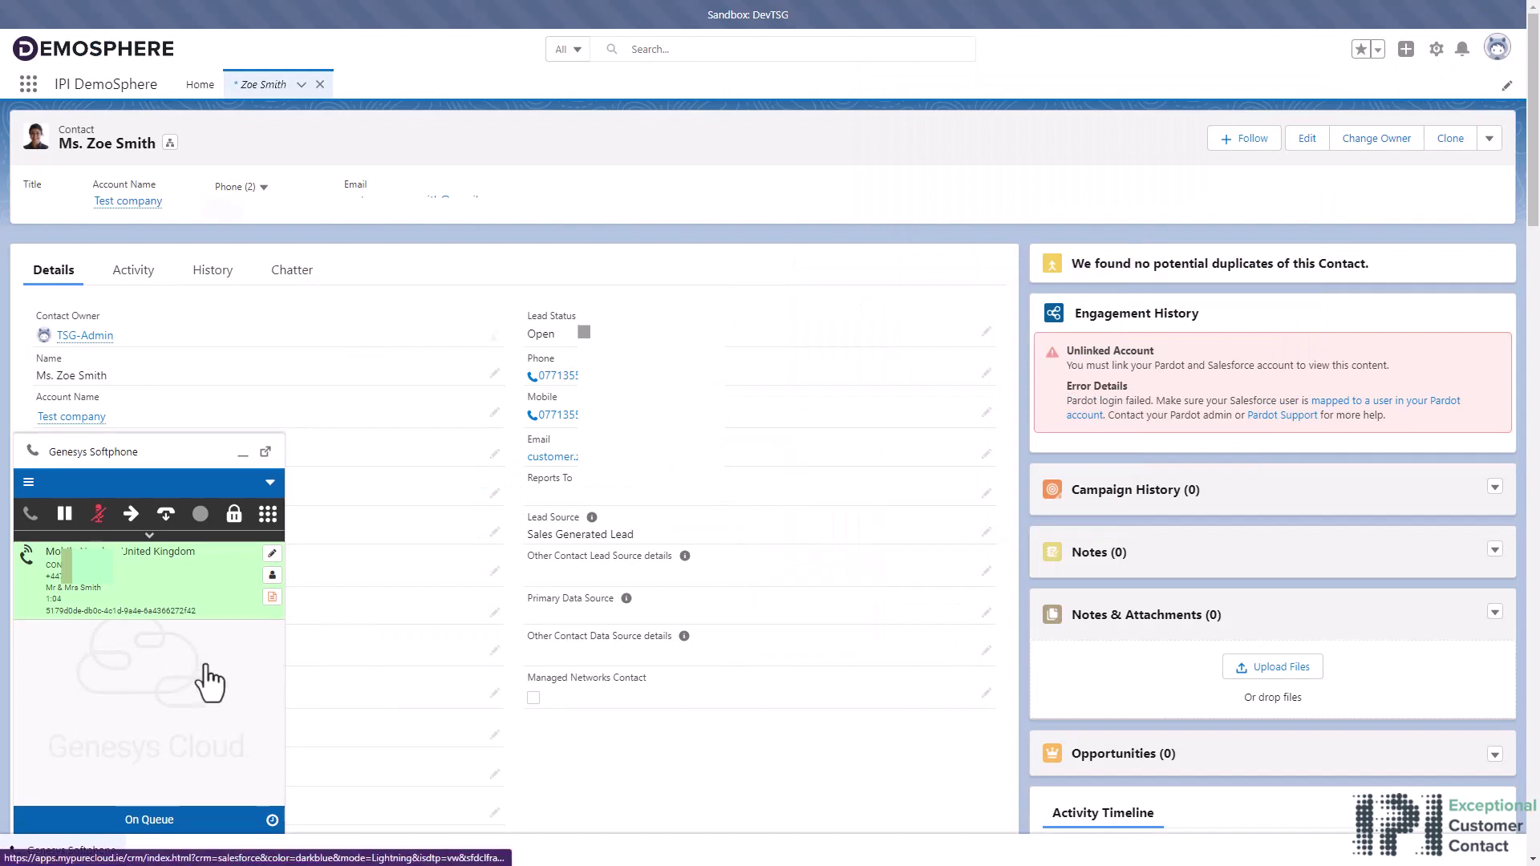
left_click(272, 555)
left_click(150, 691)
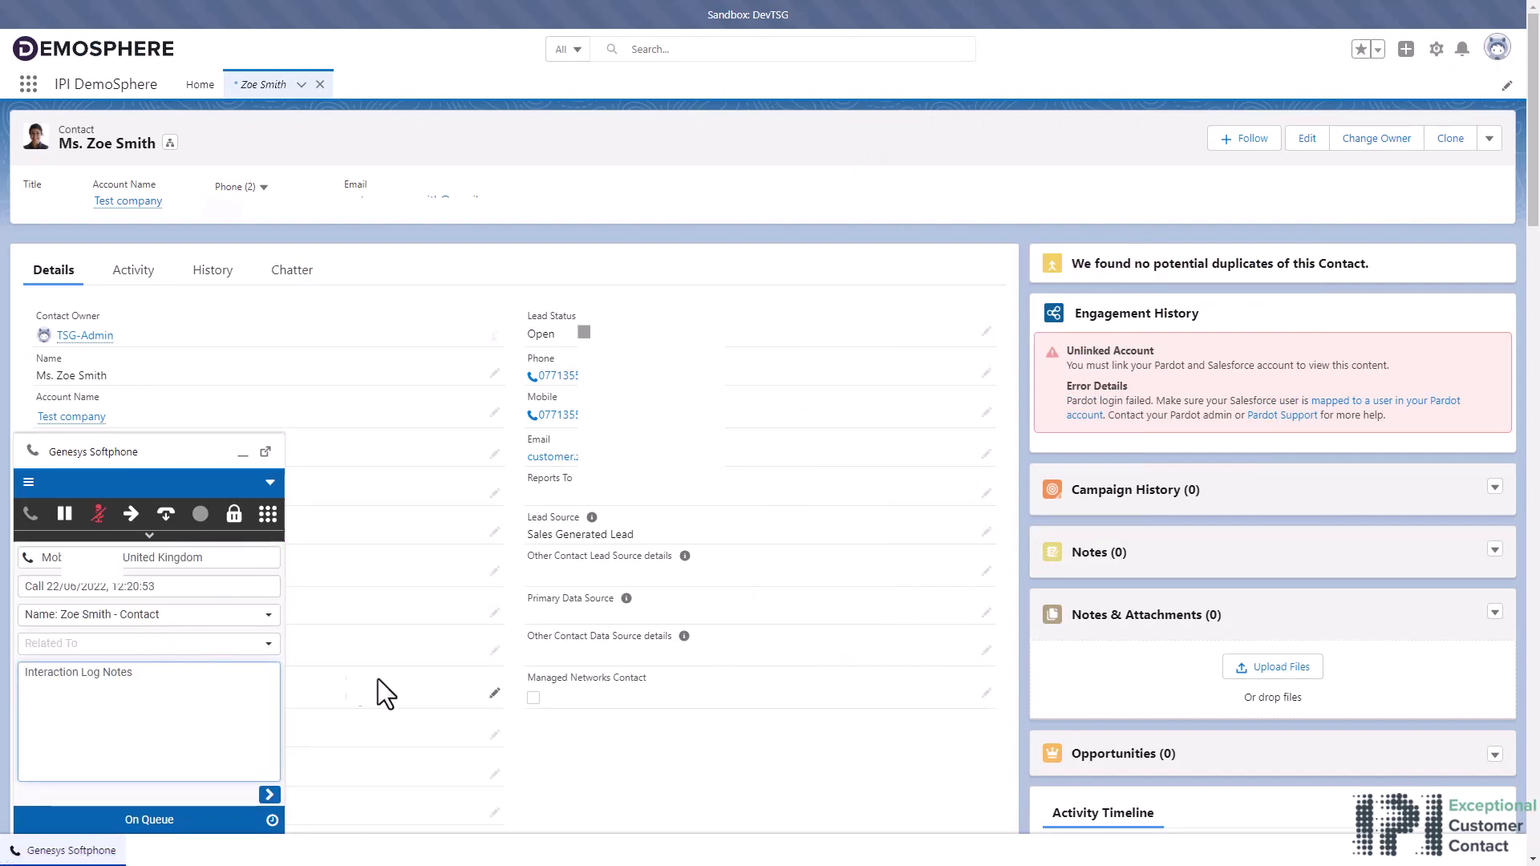
type("Cu")
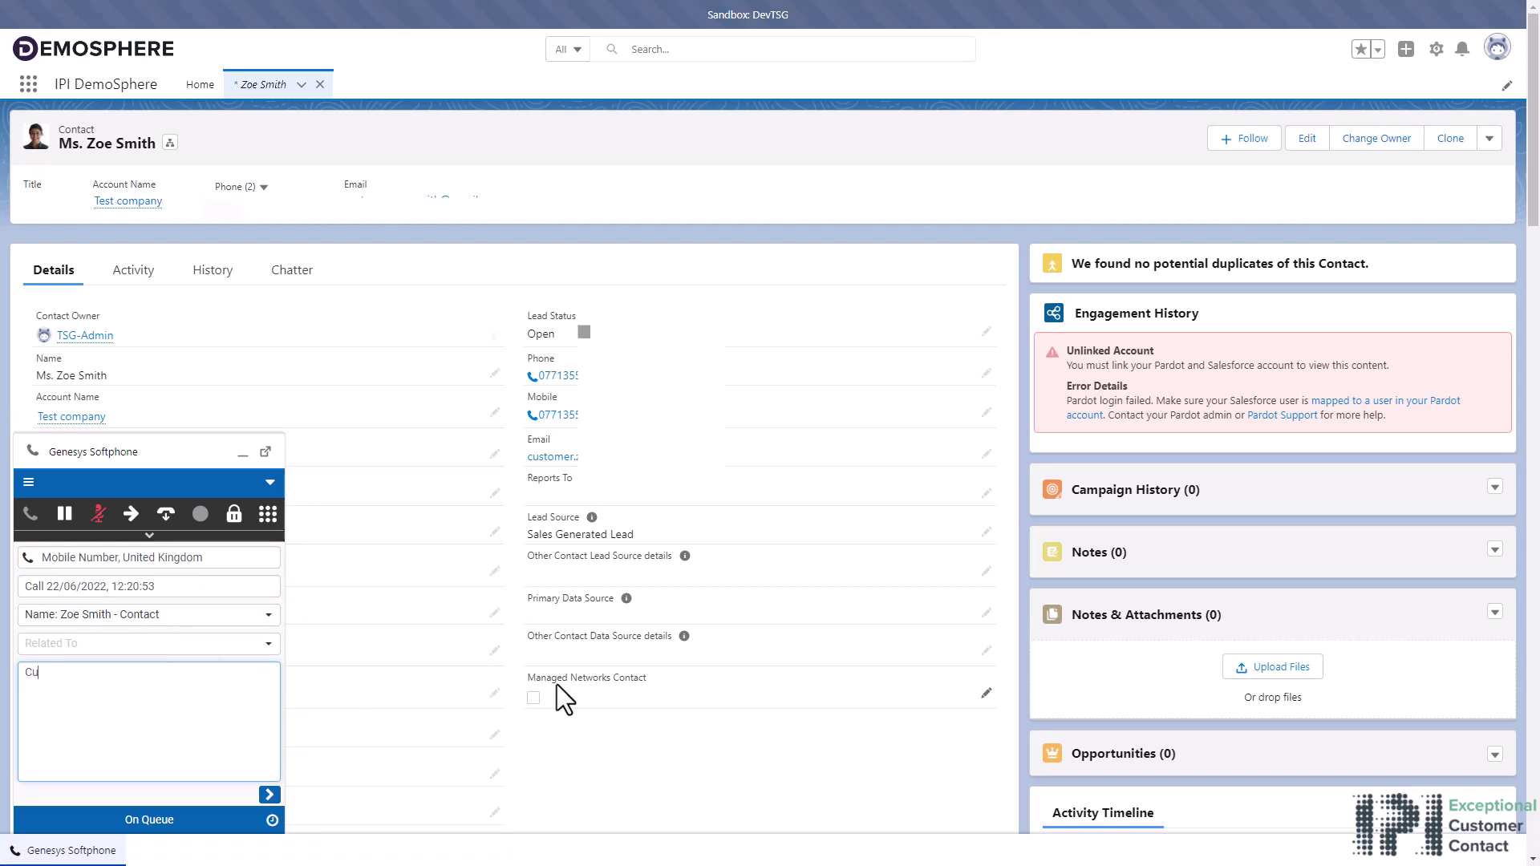
type("stomer called in to request a copy of")
type("there boar")
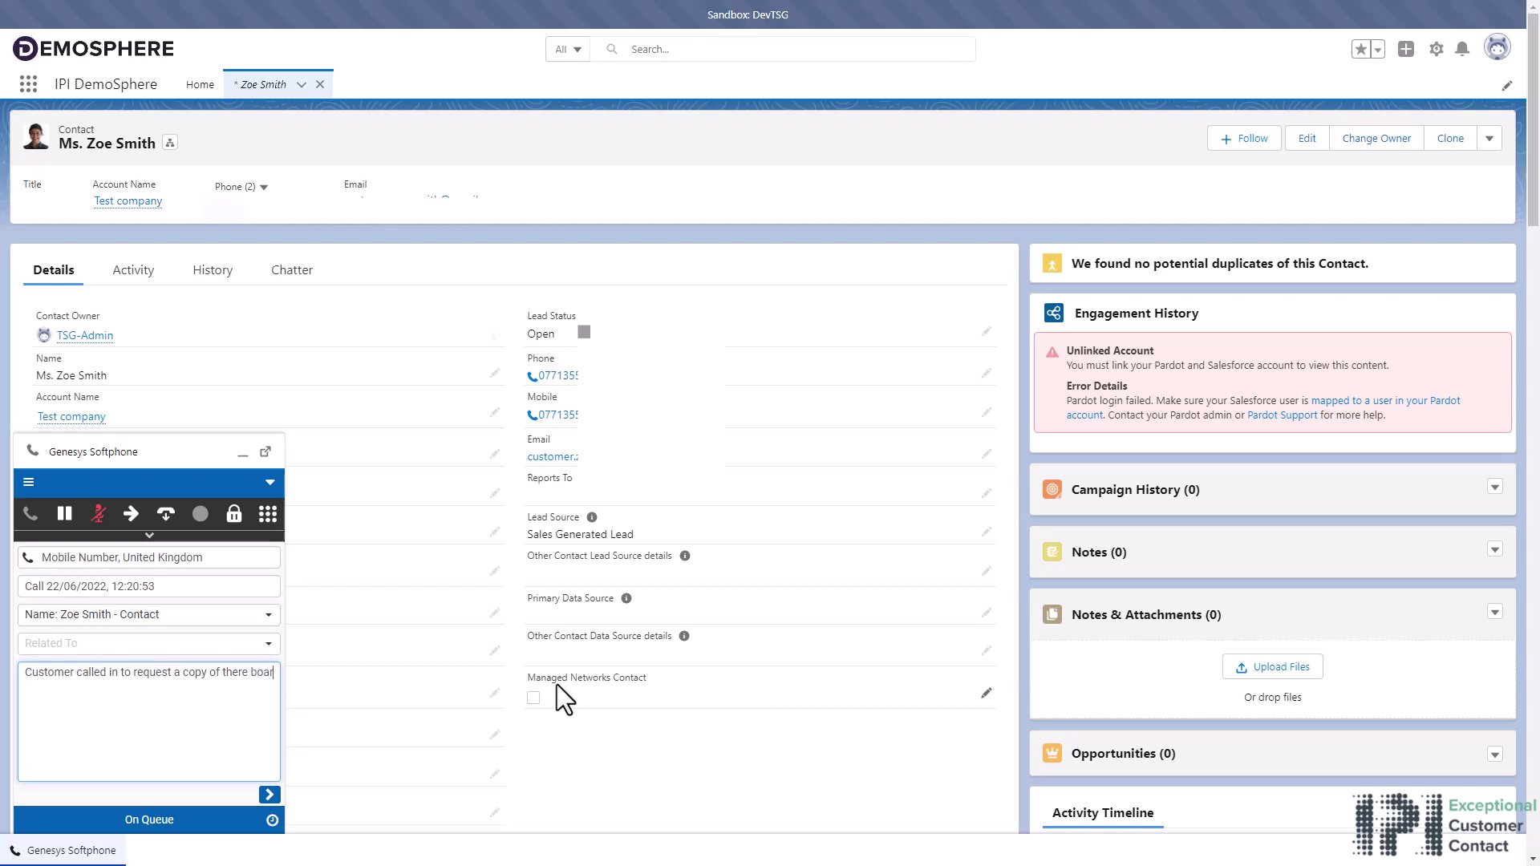
type("din")
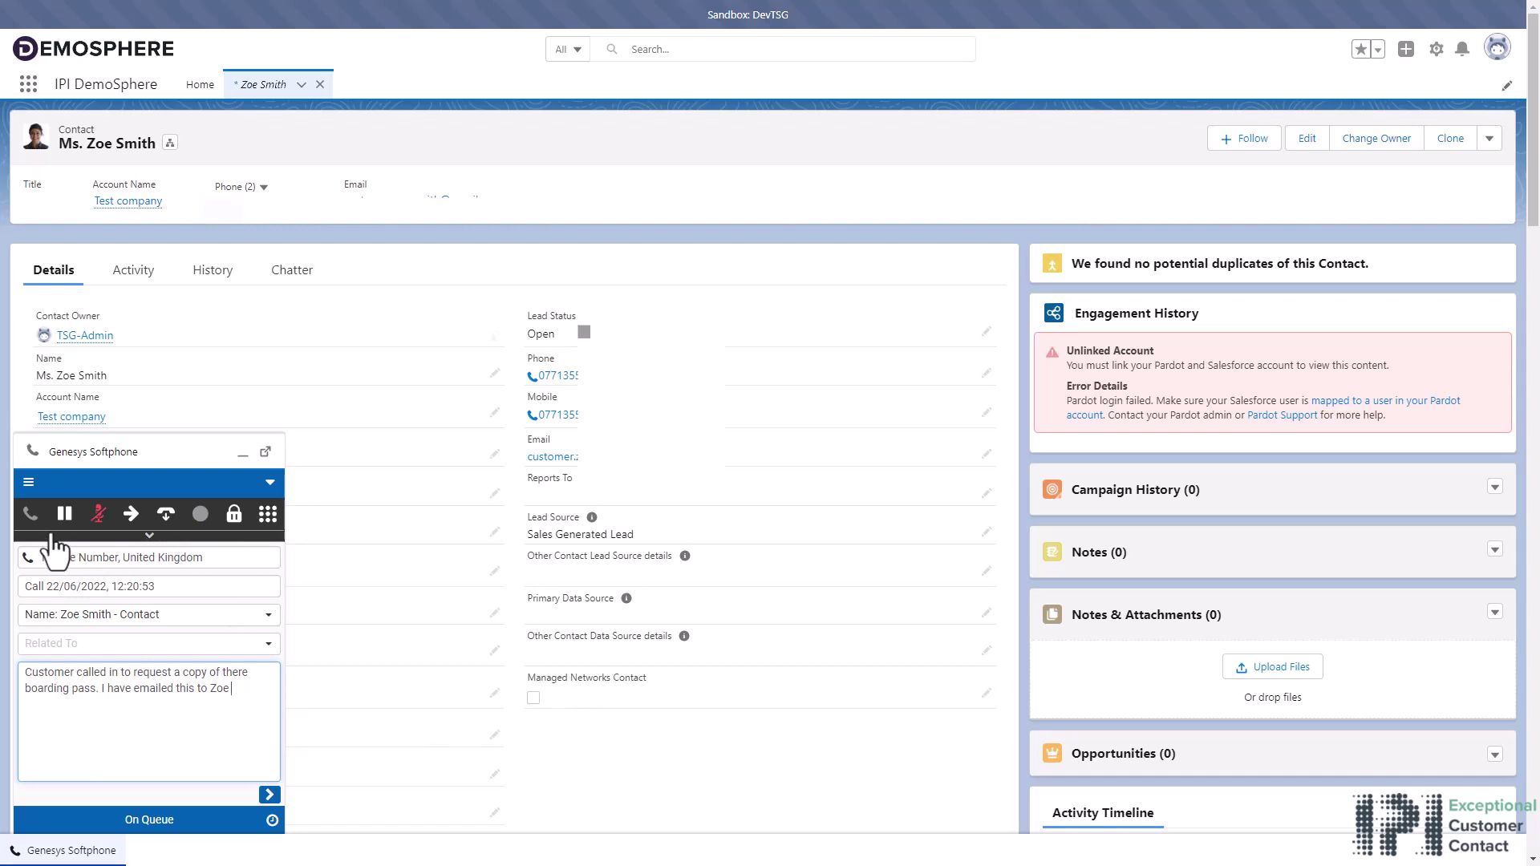
- Disconnect the active call and wrap it up with code Fly-IPI Send Post Call Survey
left_click(28, 482)
left_click(80, 520)
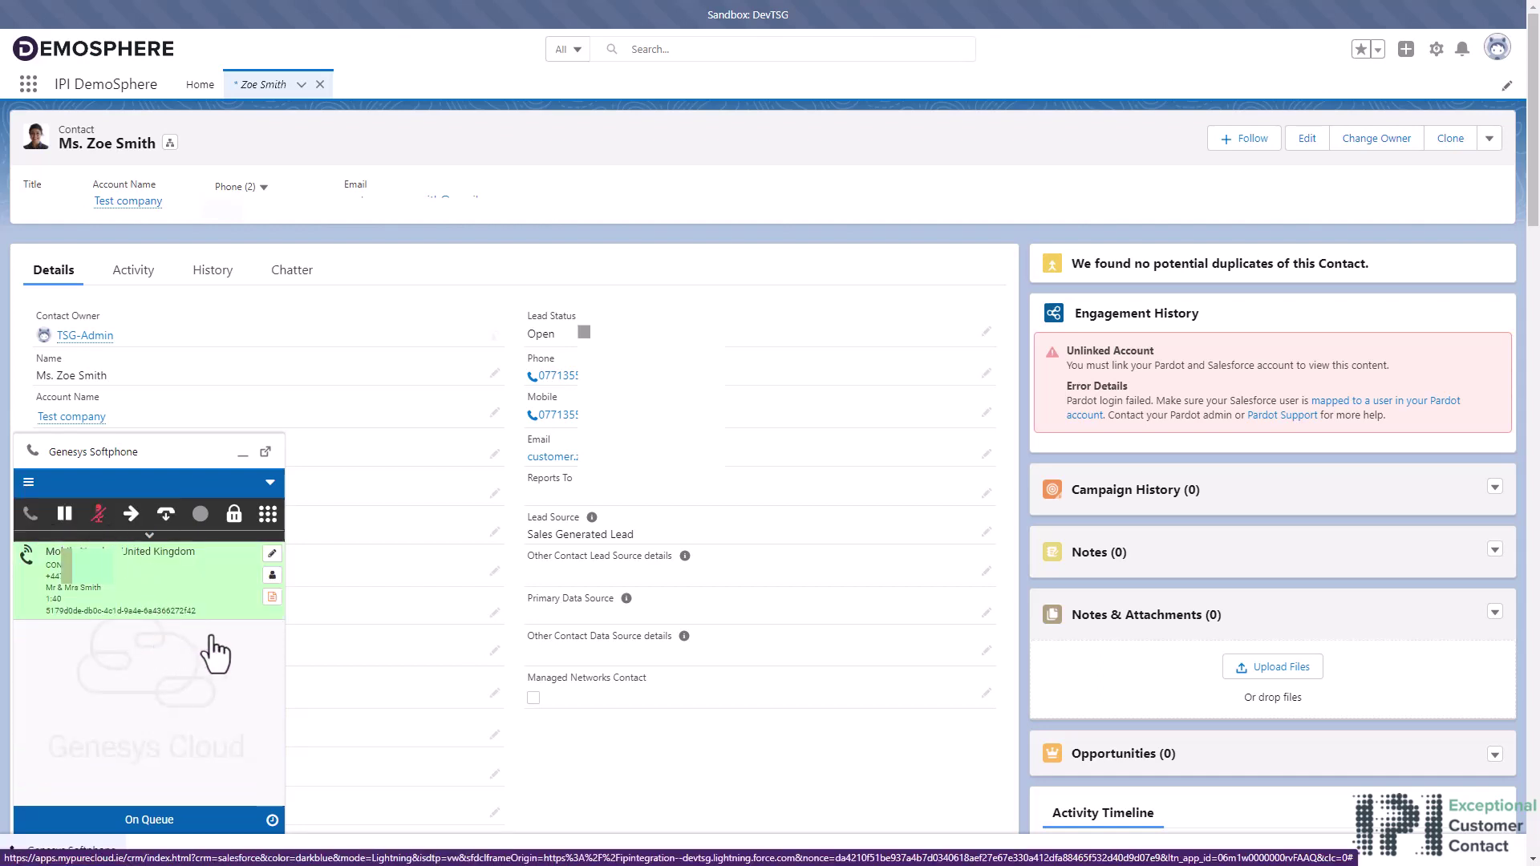
left_click(166, 517)
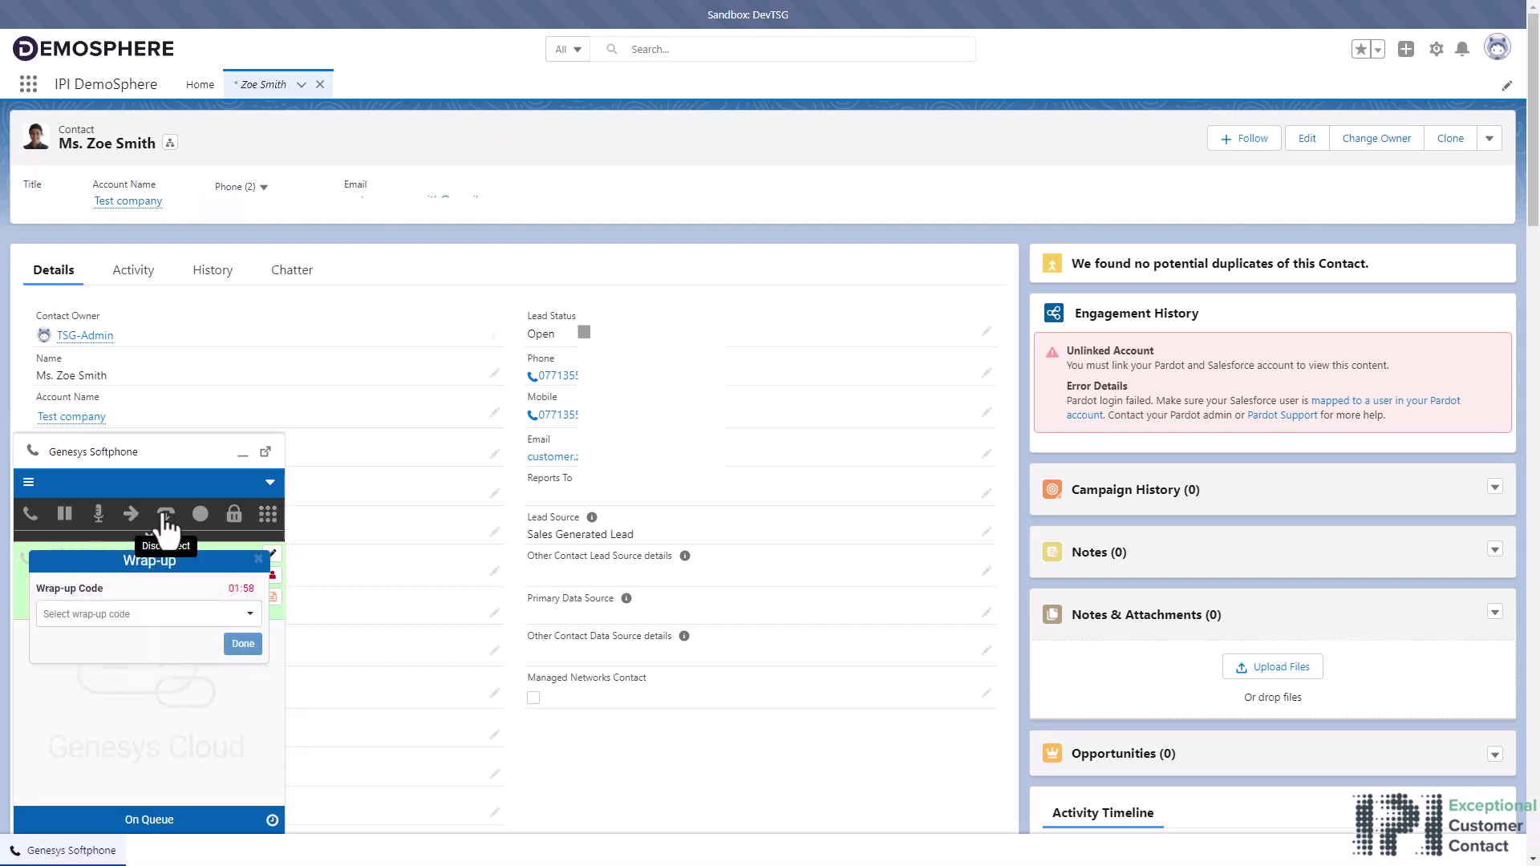
left_click(248, 614)
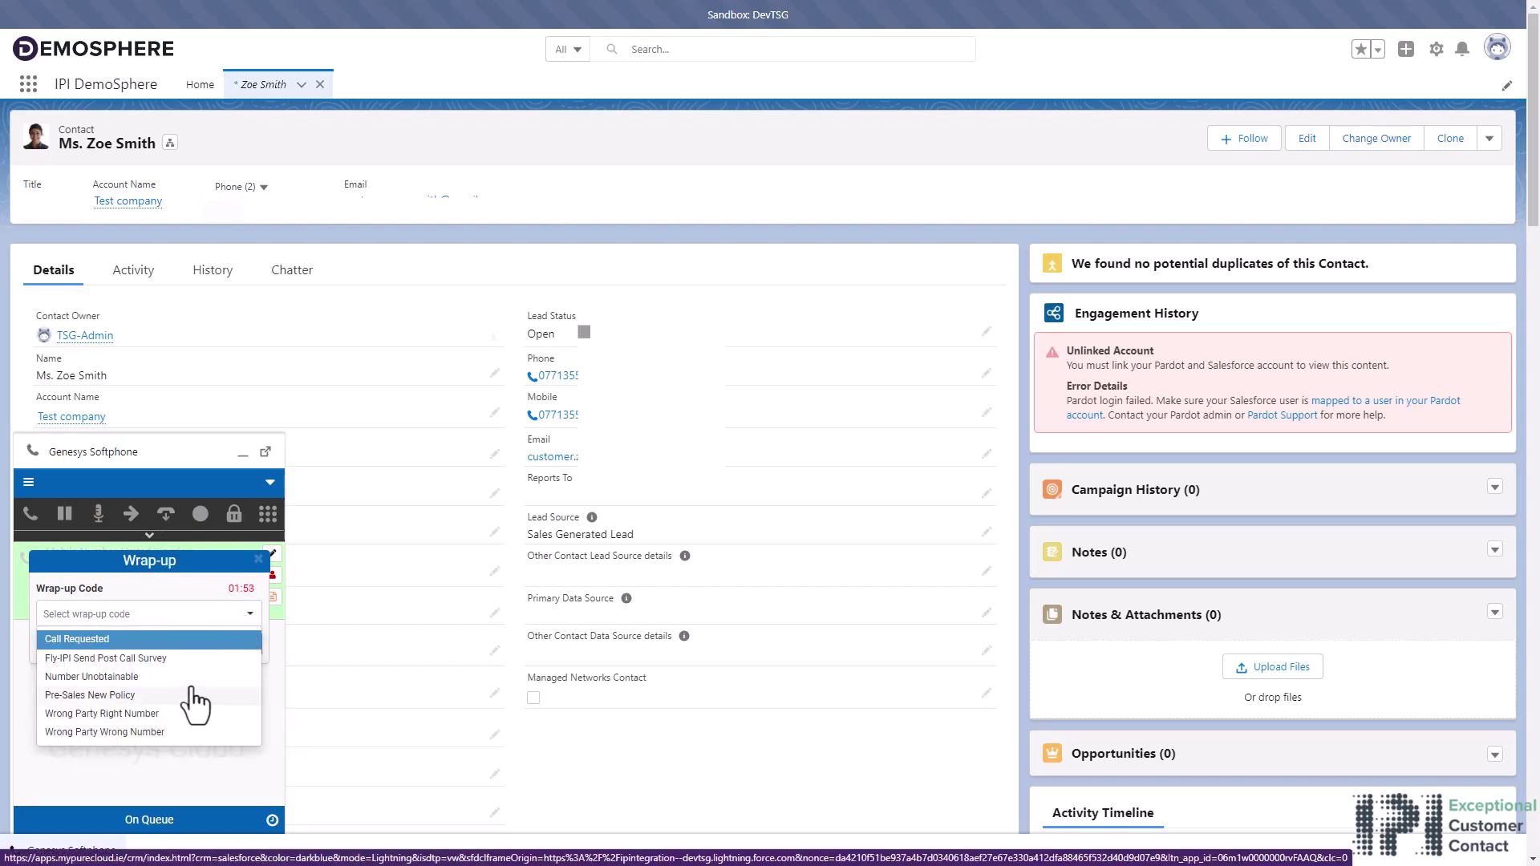
left_click(161, 658)
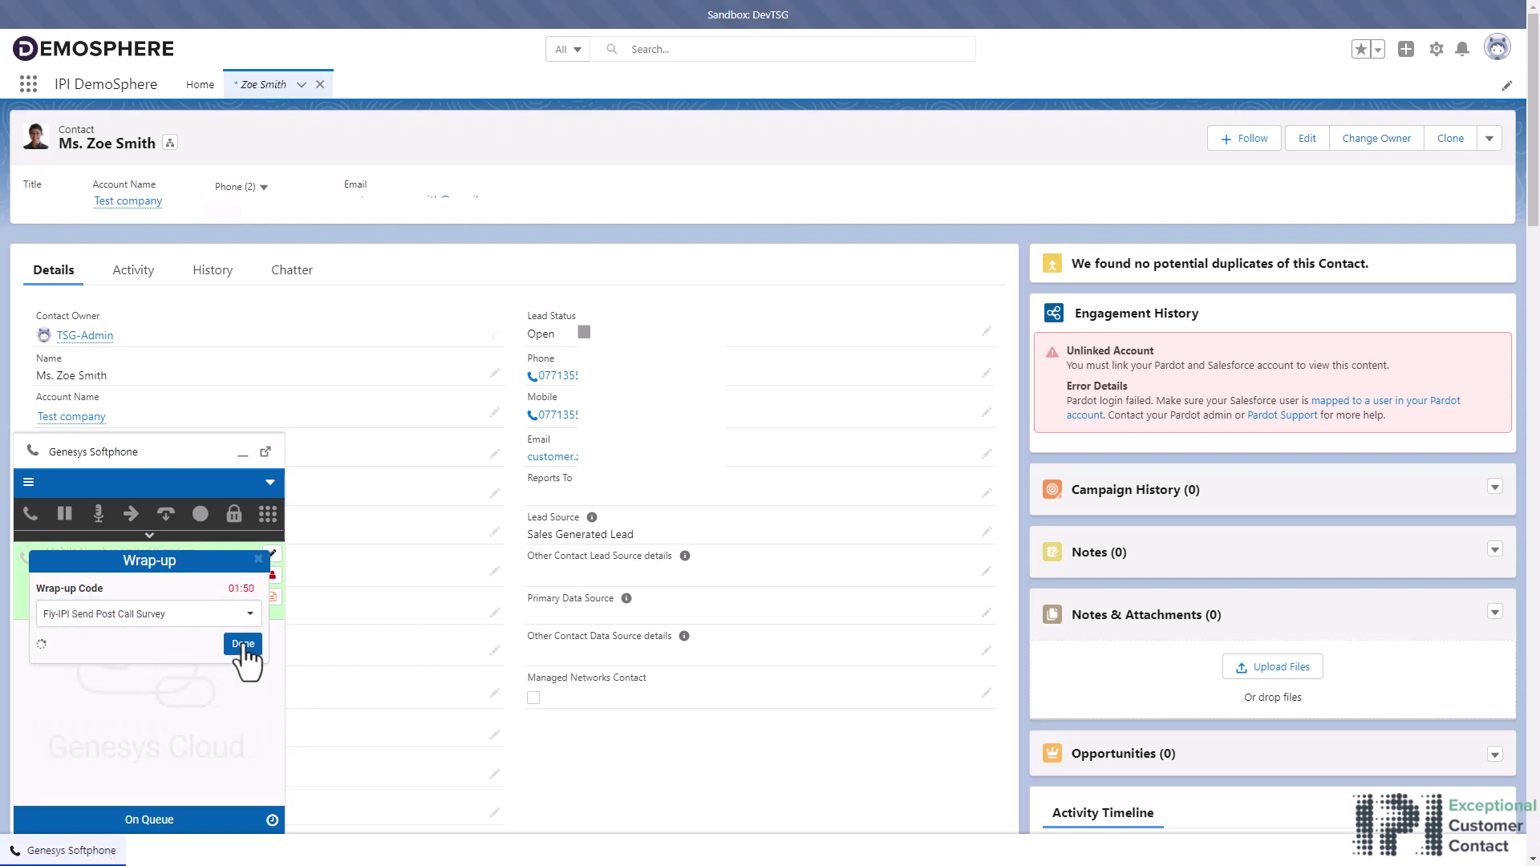
left_click(243, 644)
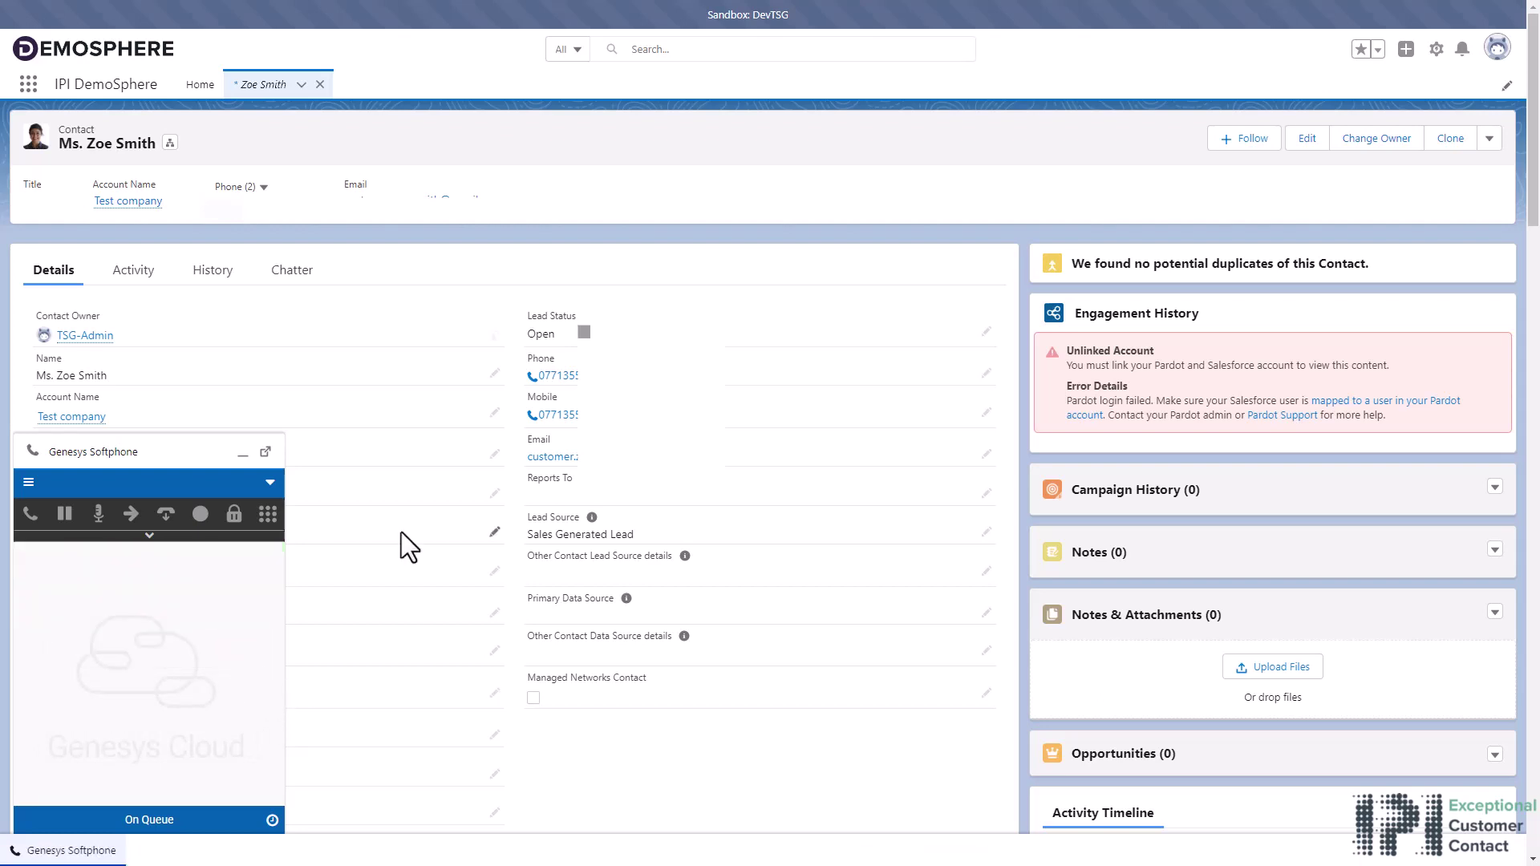
- Collapse the softphone and open the 22/06/2022 12:20:53 call from the Activity Timeline
left_click(243, 456)
scroll(1105, 515, "down", 8)
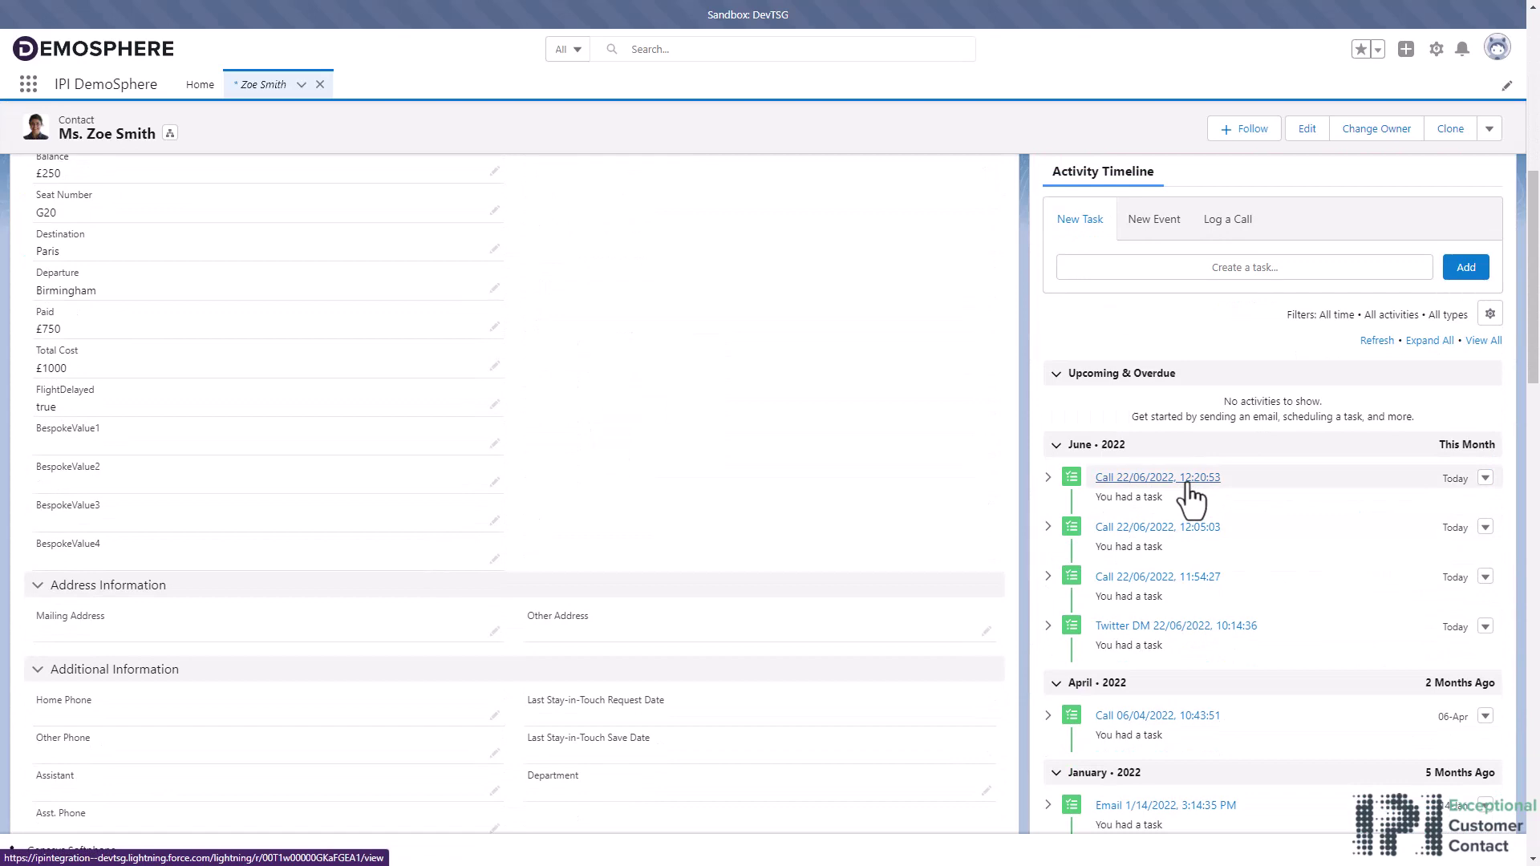
left_click(1179, 481)
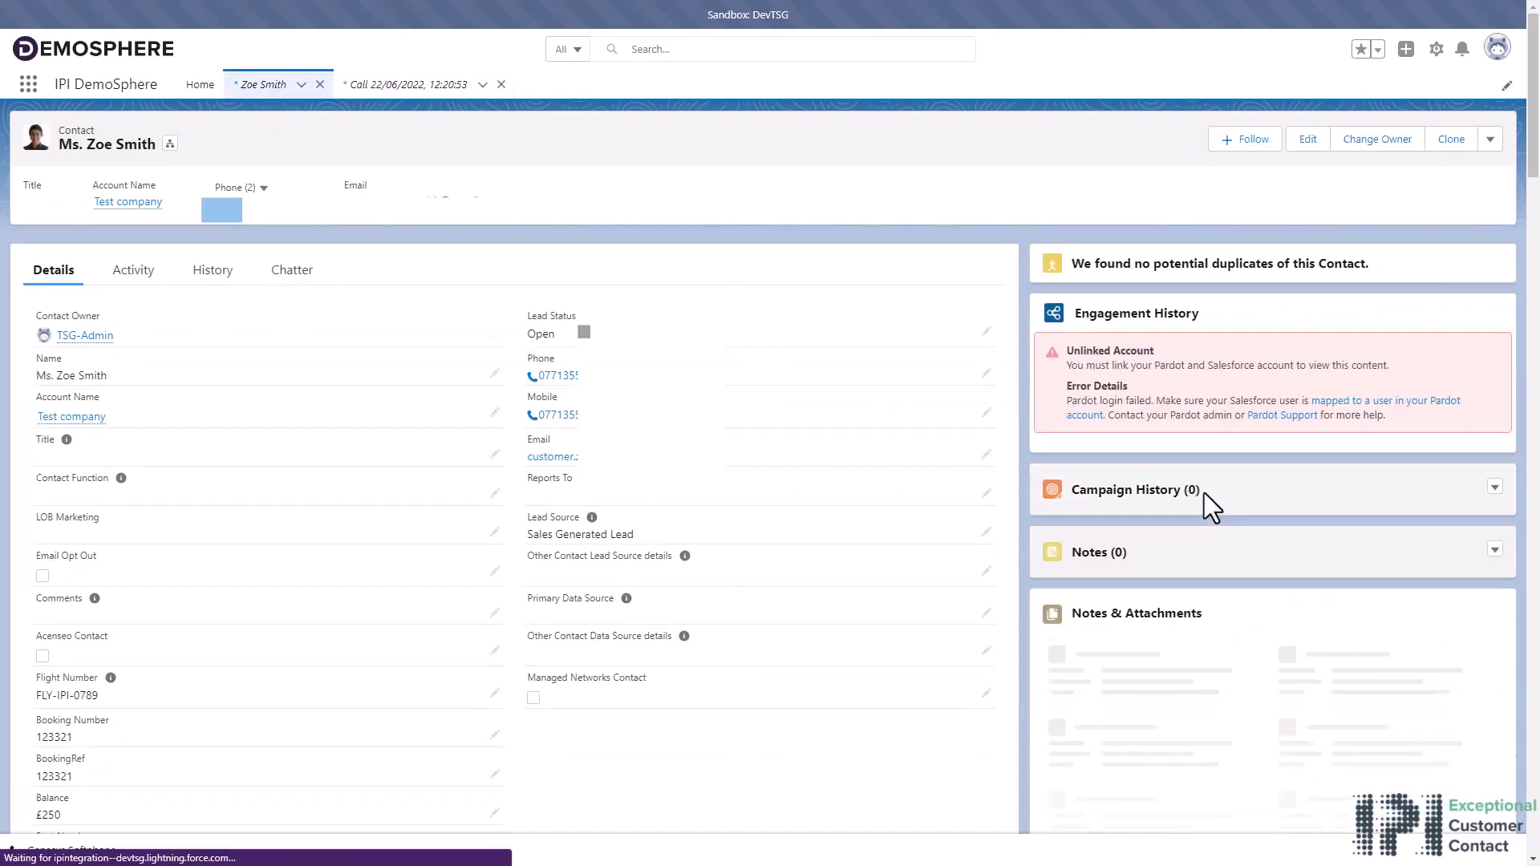
scroll(1204, 493, "down", 5)
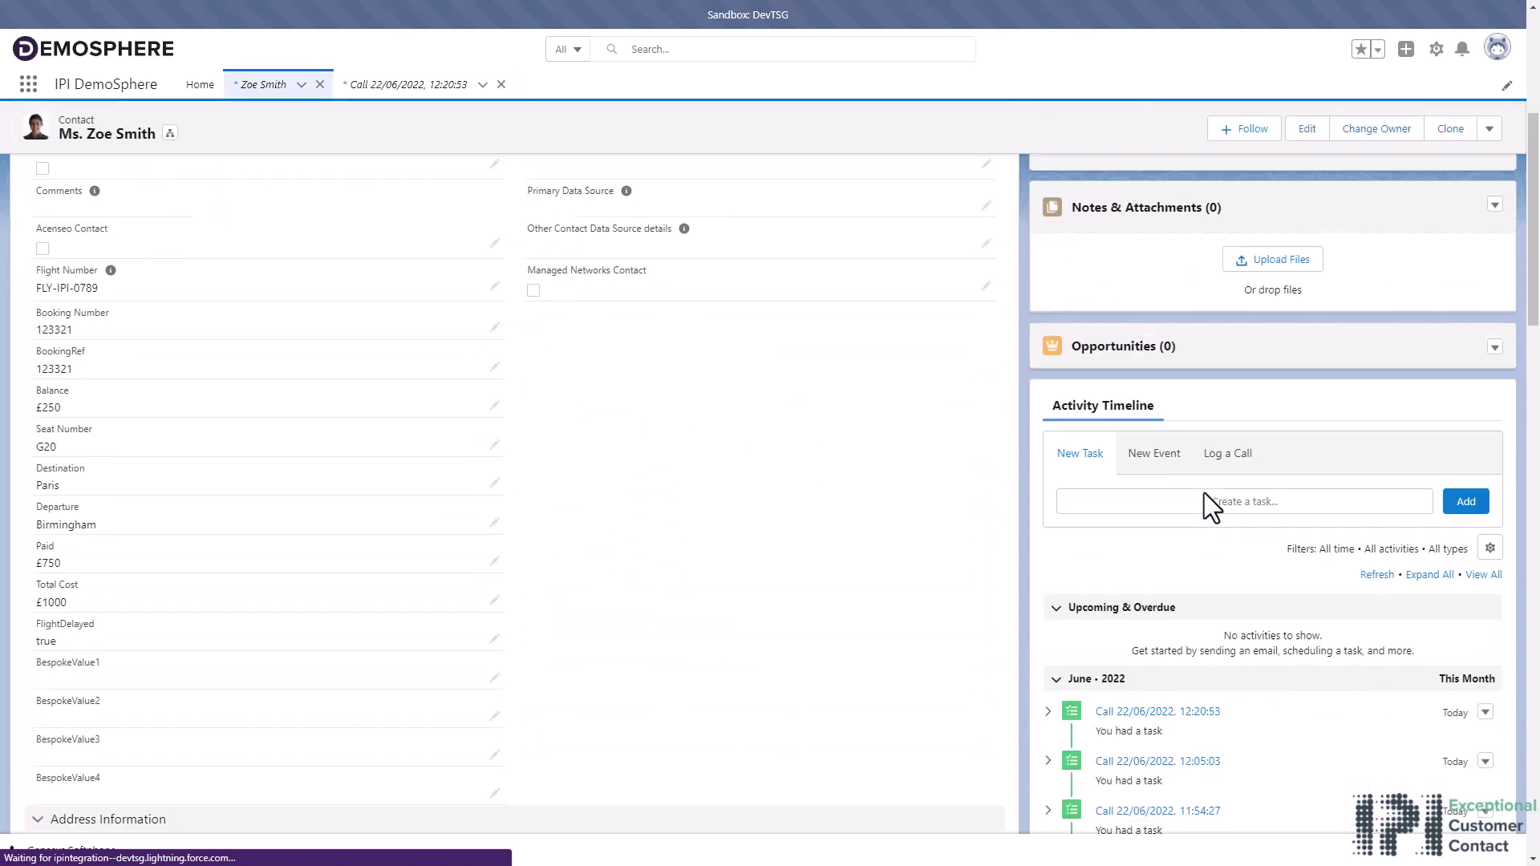
scroll(1205, 493, "down", 5)
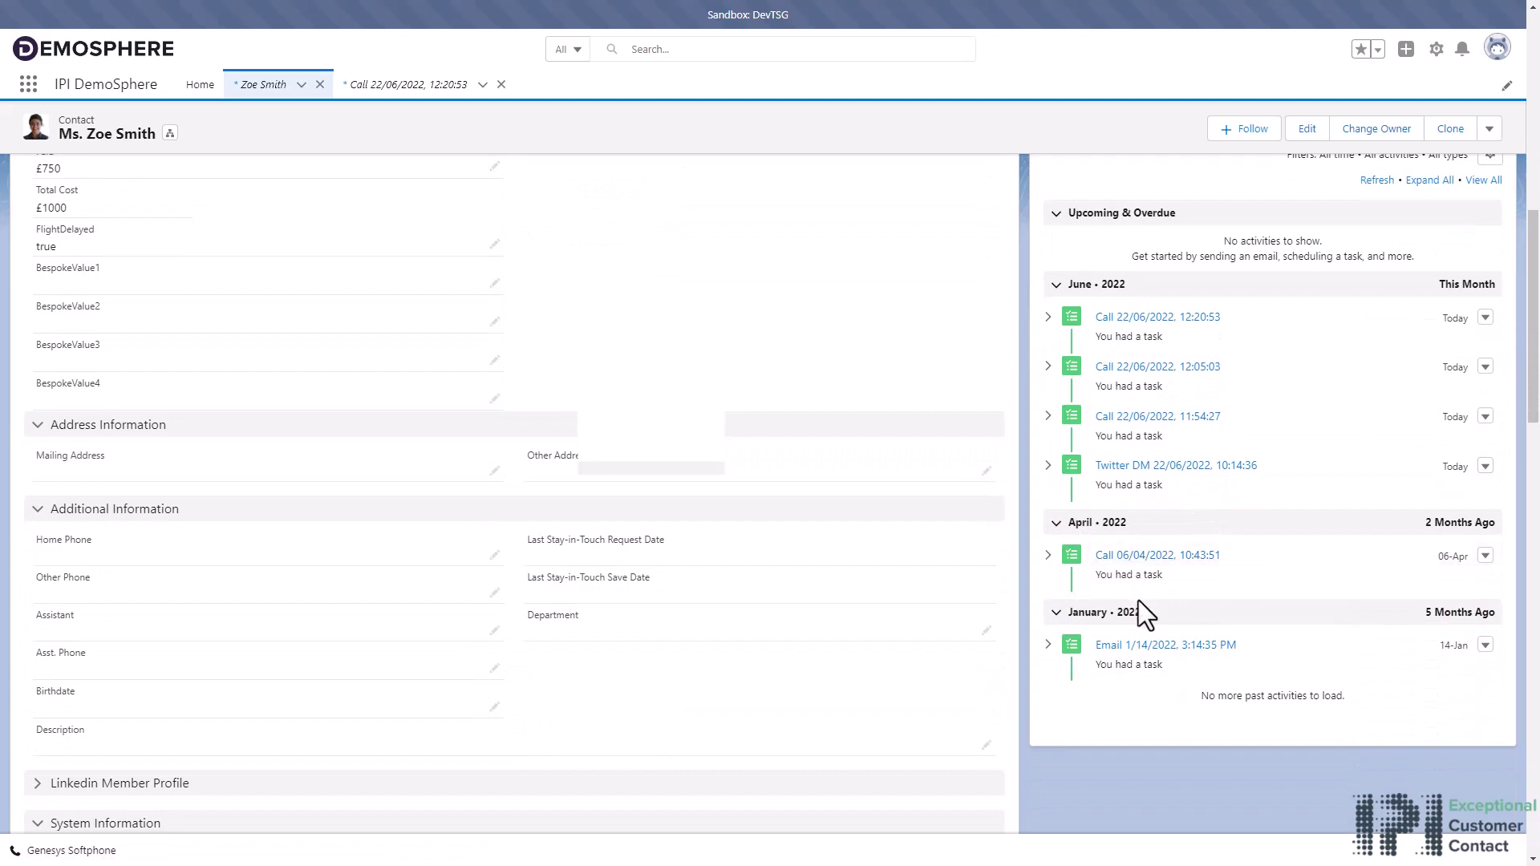
scroll(1055, 522, "up", 10)
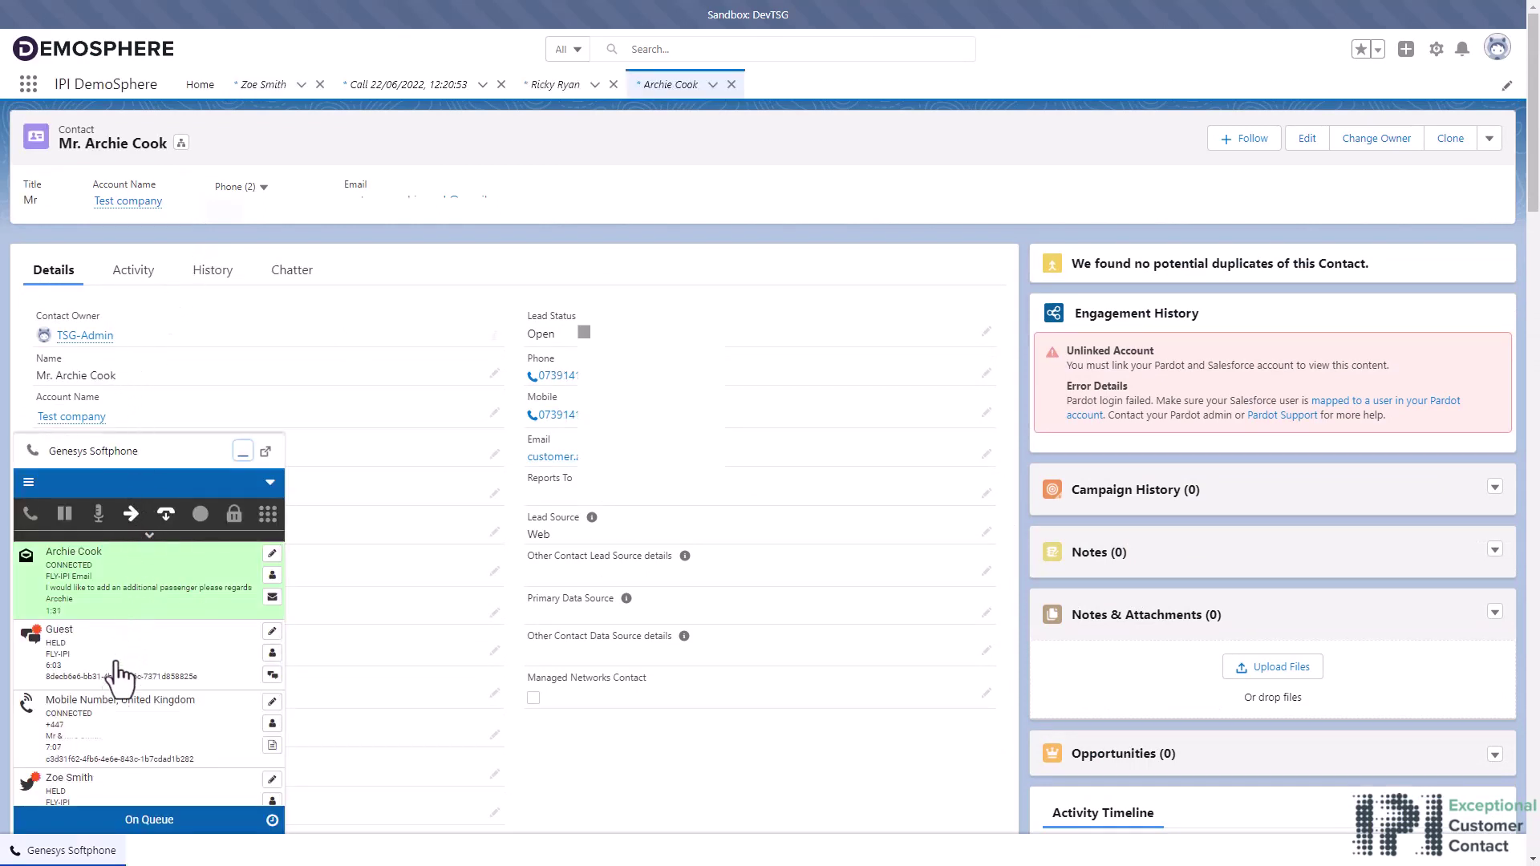
- Pop the softphone out into a separate window and drag it over the contact details
scroll(105, 746, "down", 2)
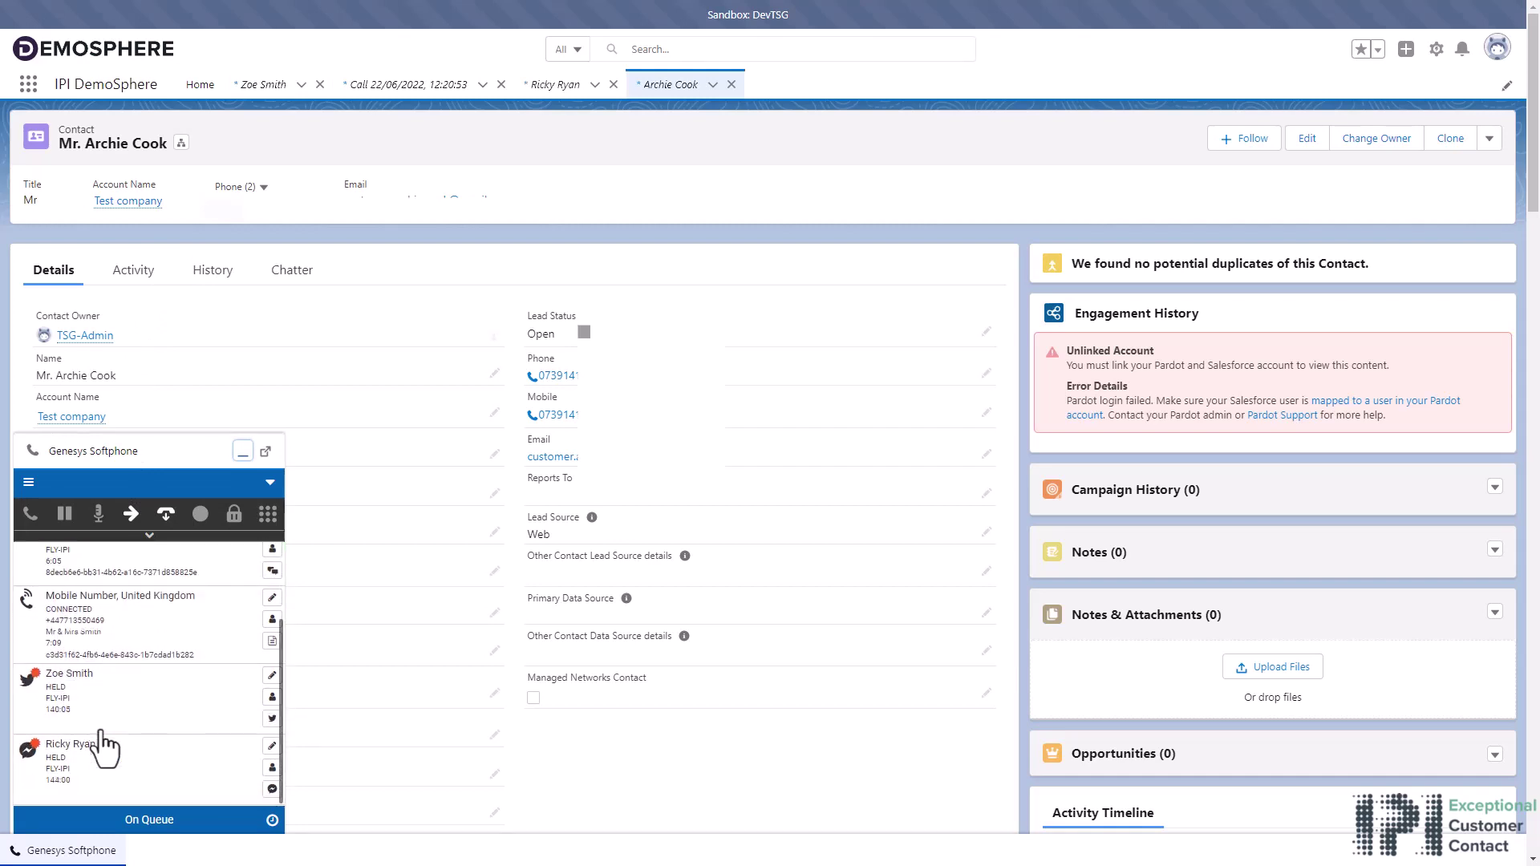
scroll(104, 745, "up", 1)
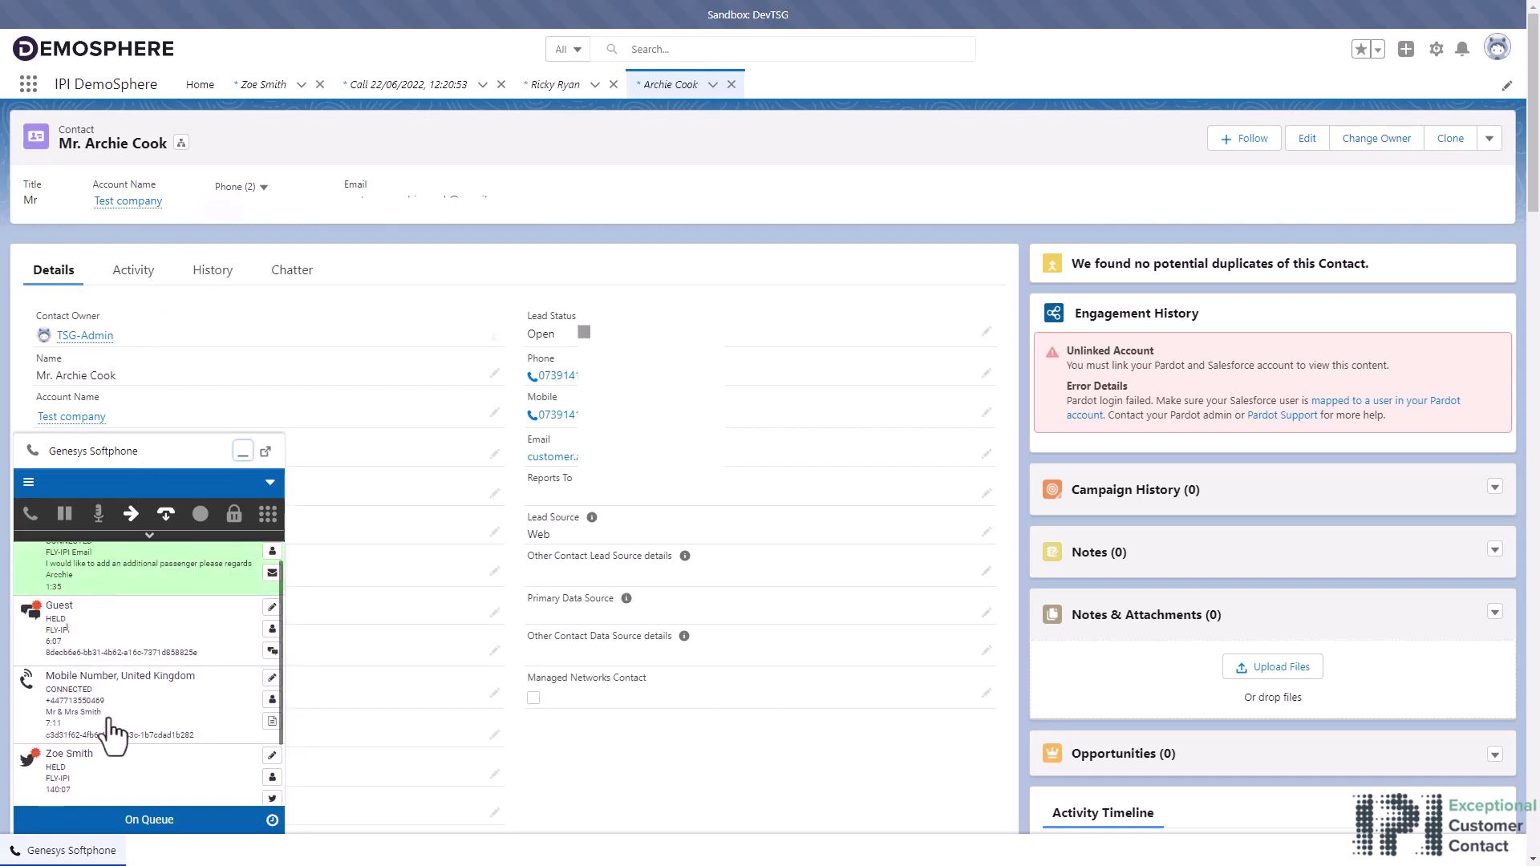
scroll(114, 734, "down", 1)
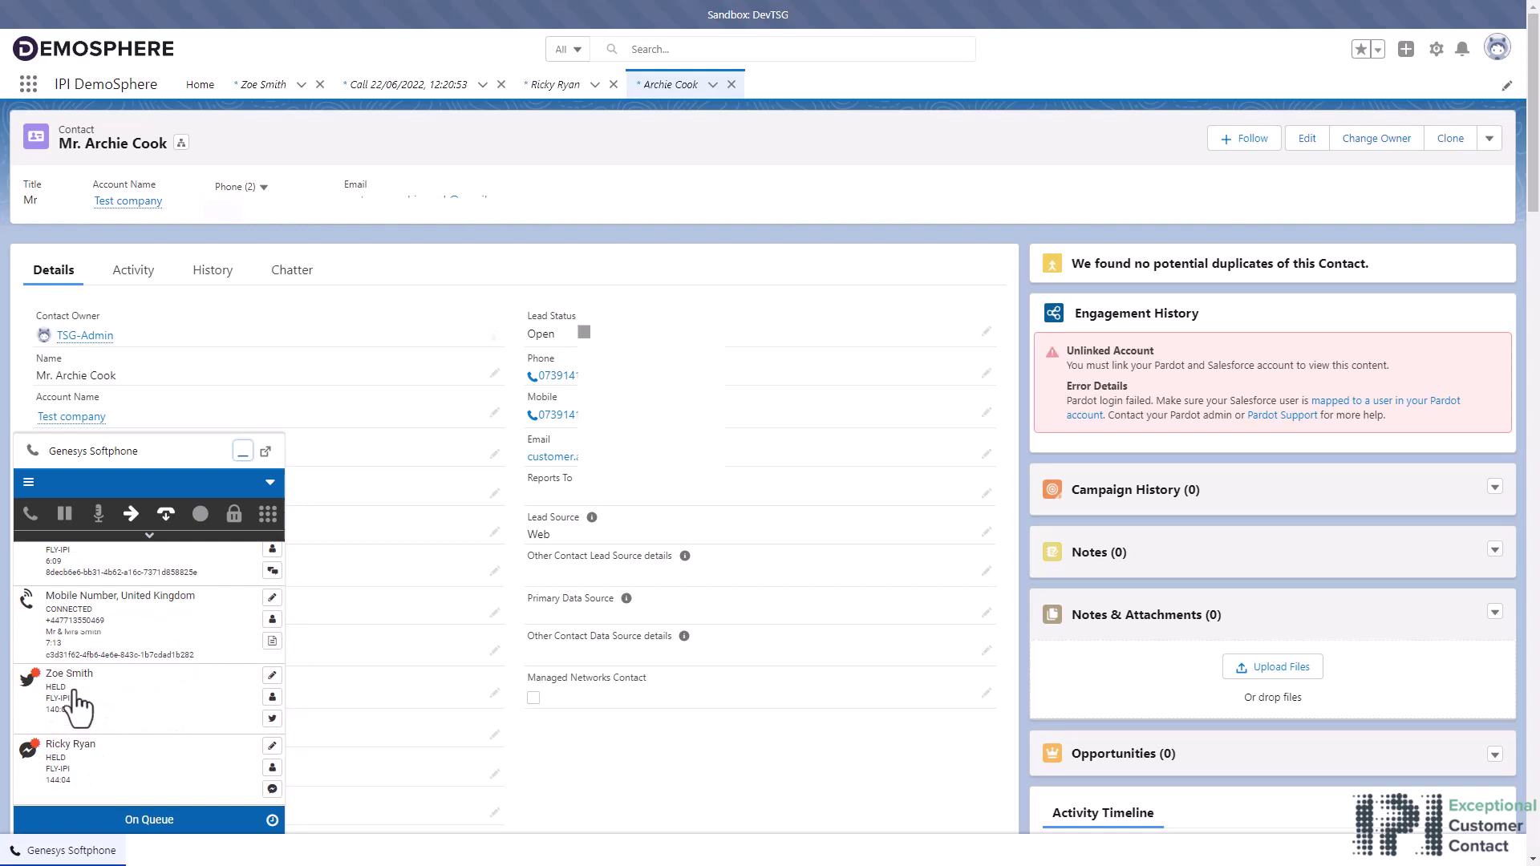
scroll(80, 706, "up", 1)
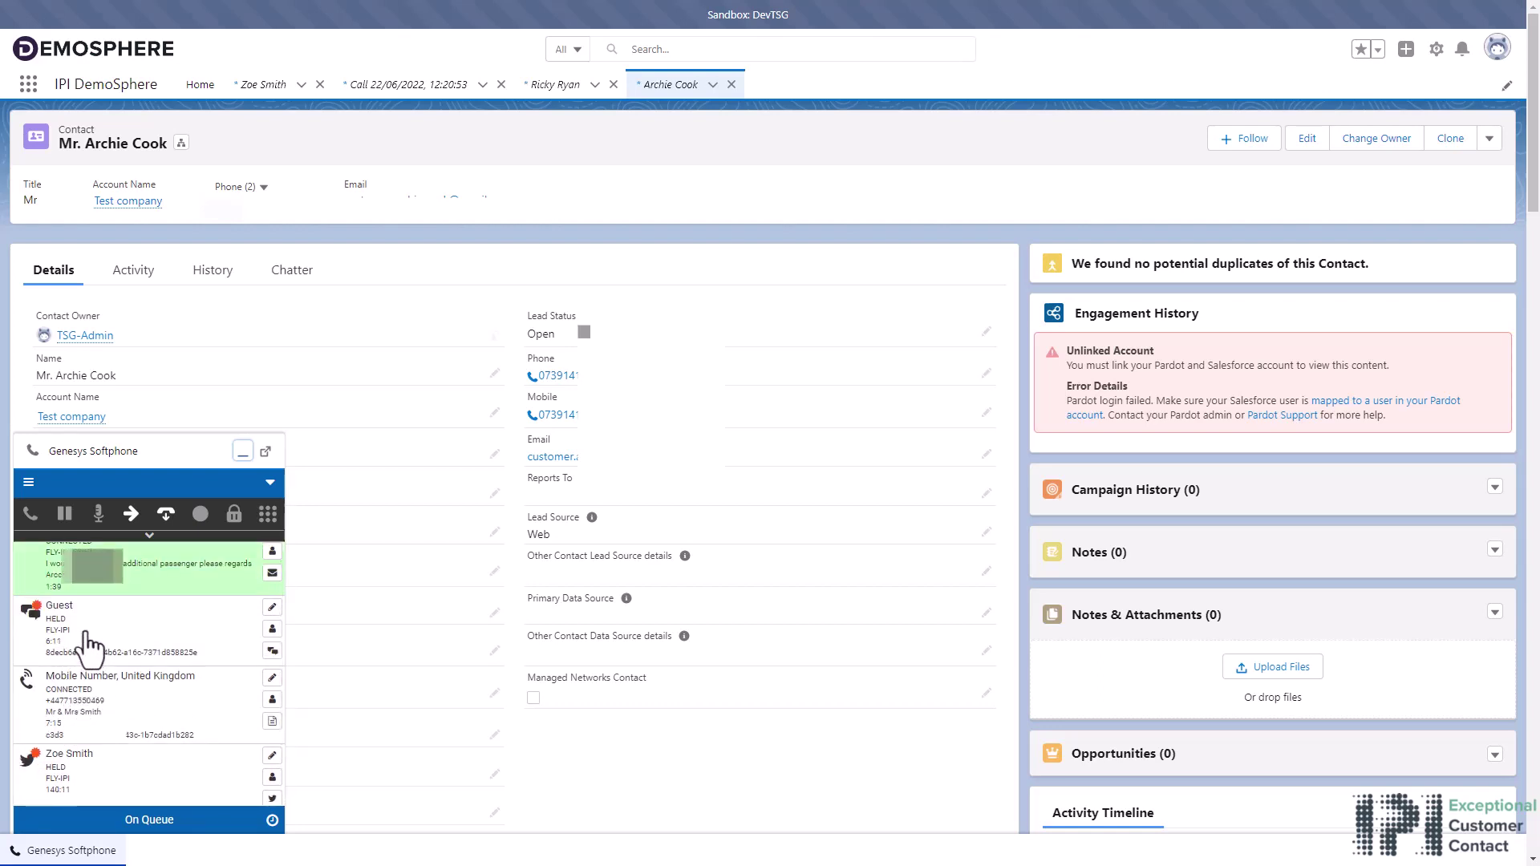
scroll(95, 630, "up", 1)
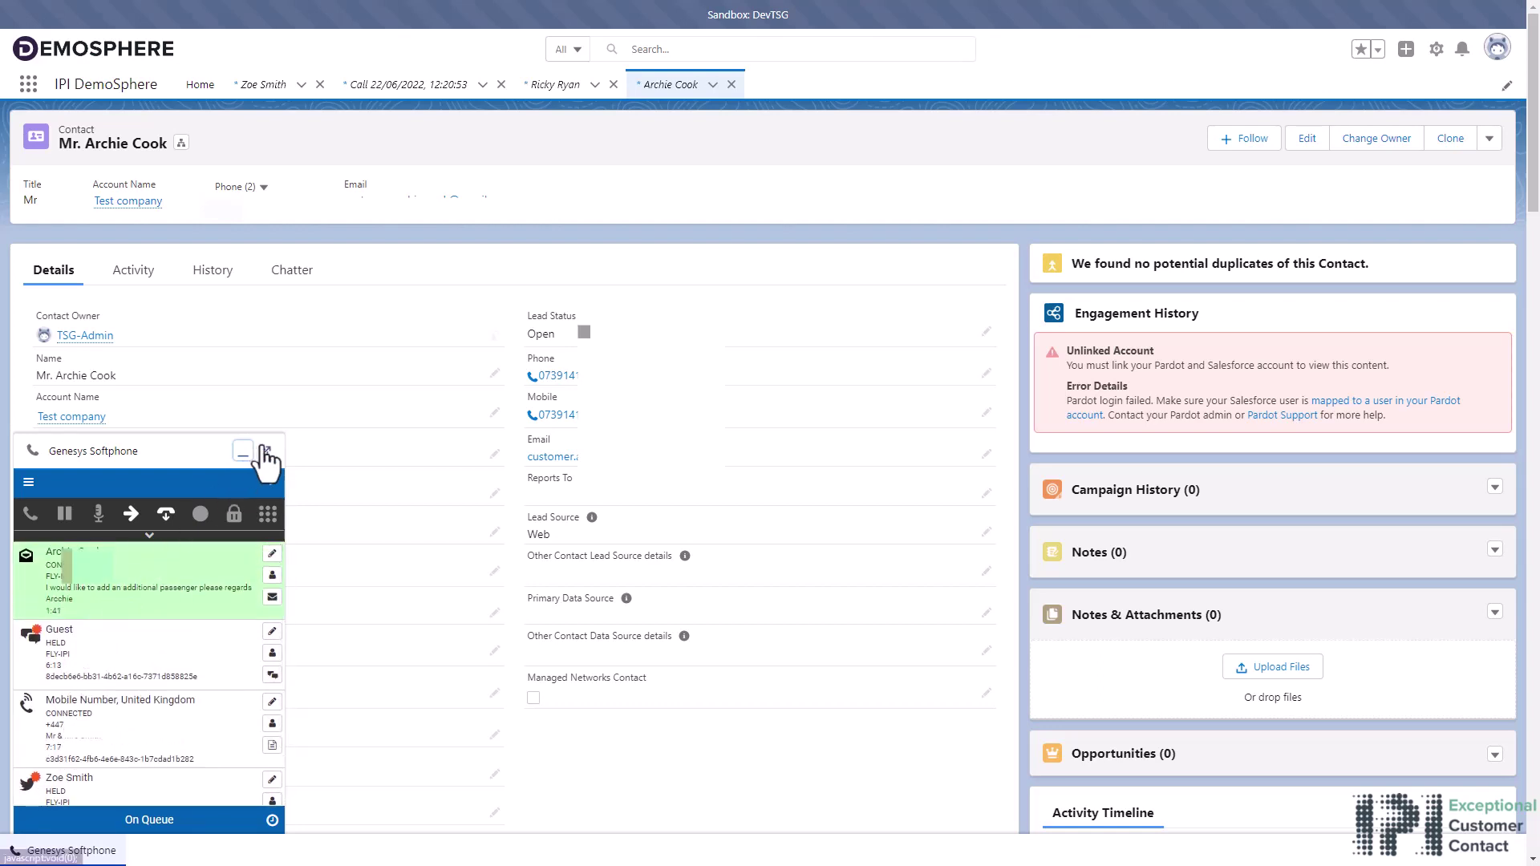
left_click(265, 453)
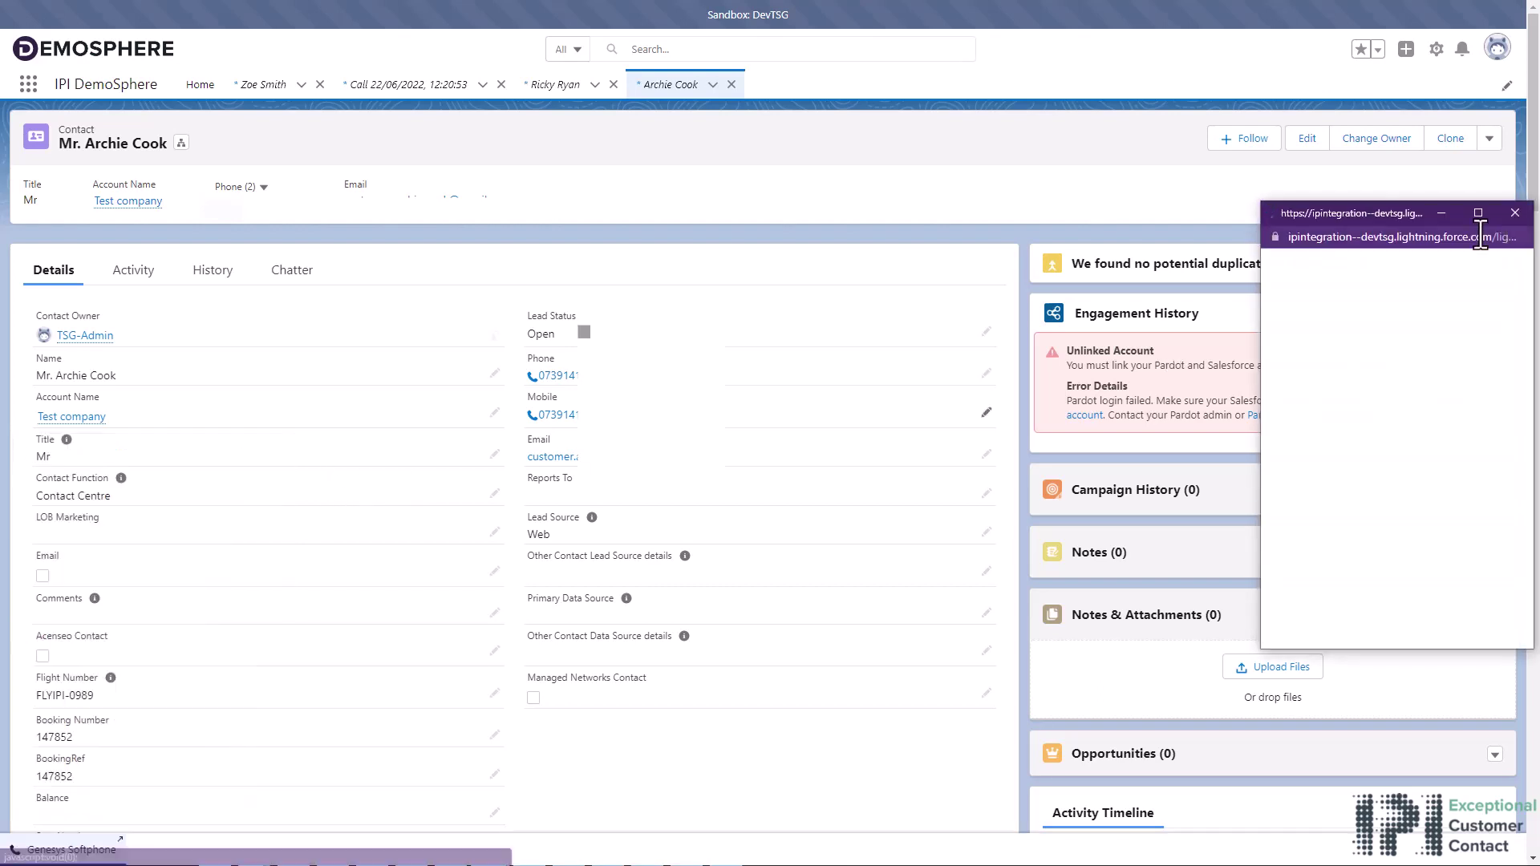
left_click_drag(1366, 215, 582, 190)
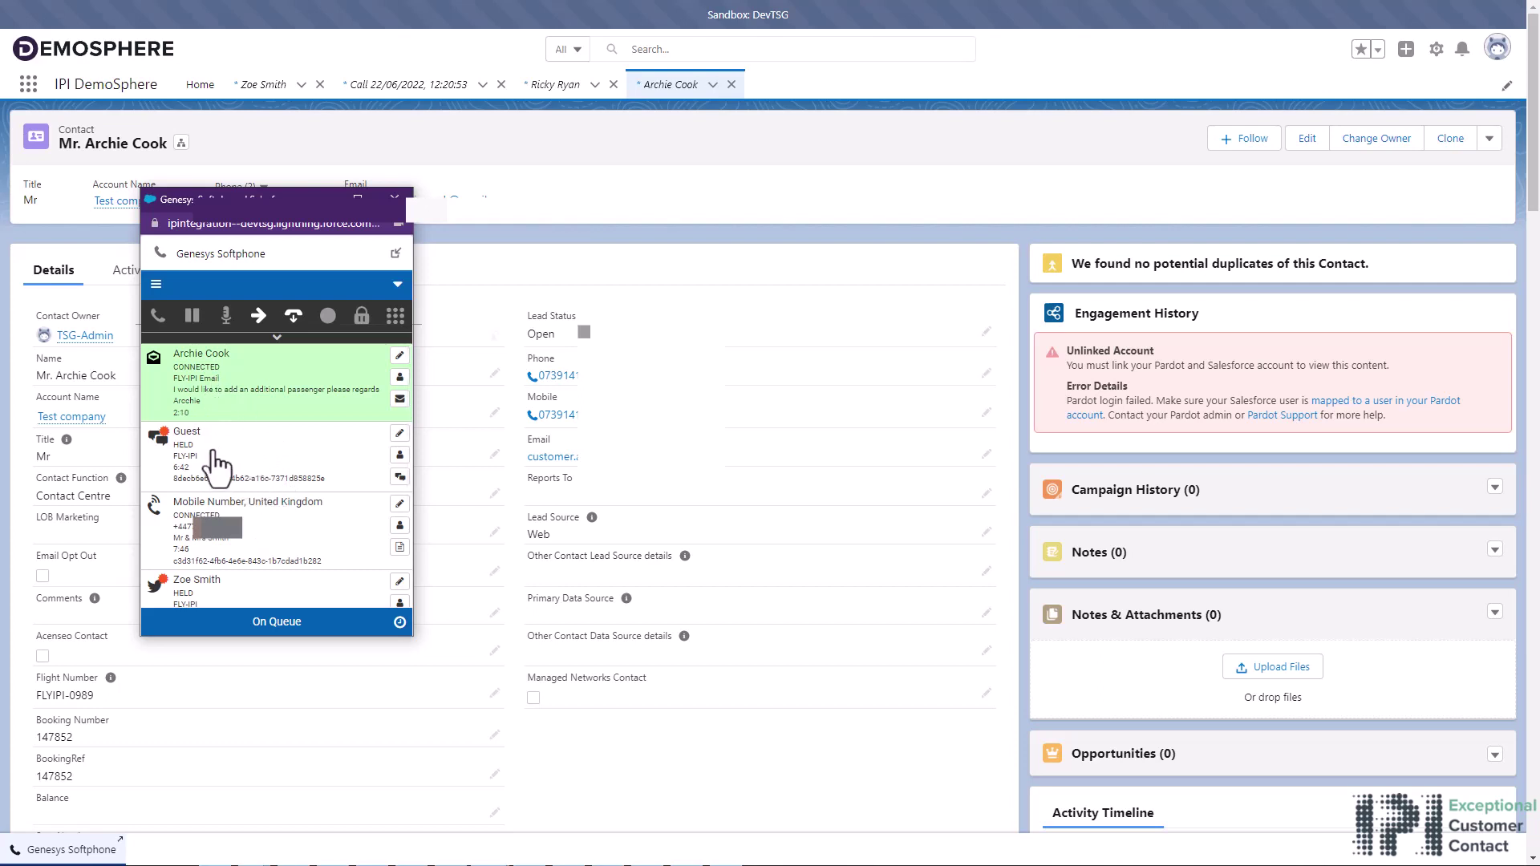
- Resume the held Twitter direct-message conversation and move its Interactions window to the screen centre
left_click(210, 595)
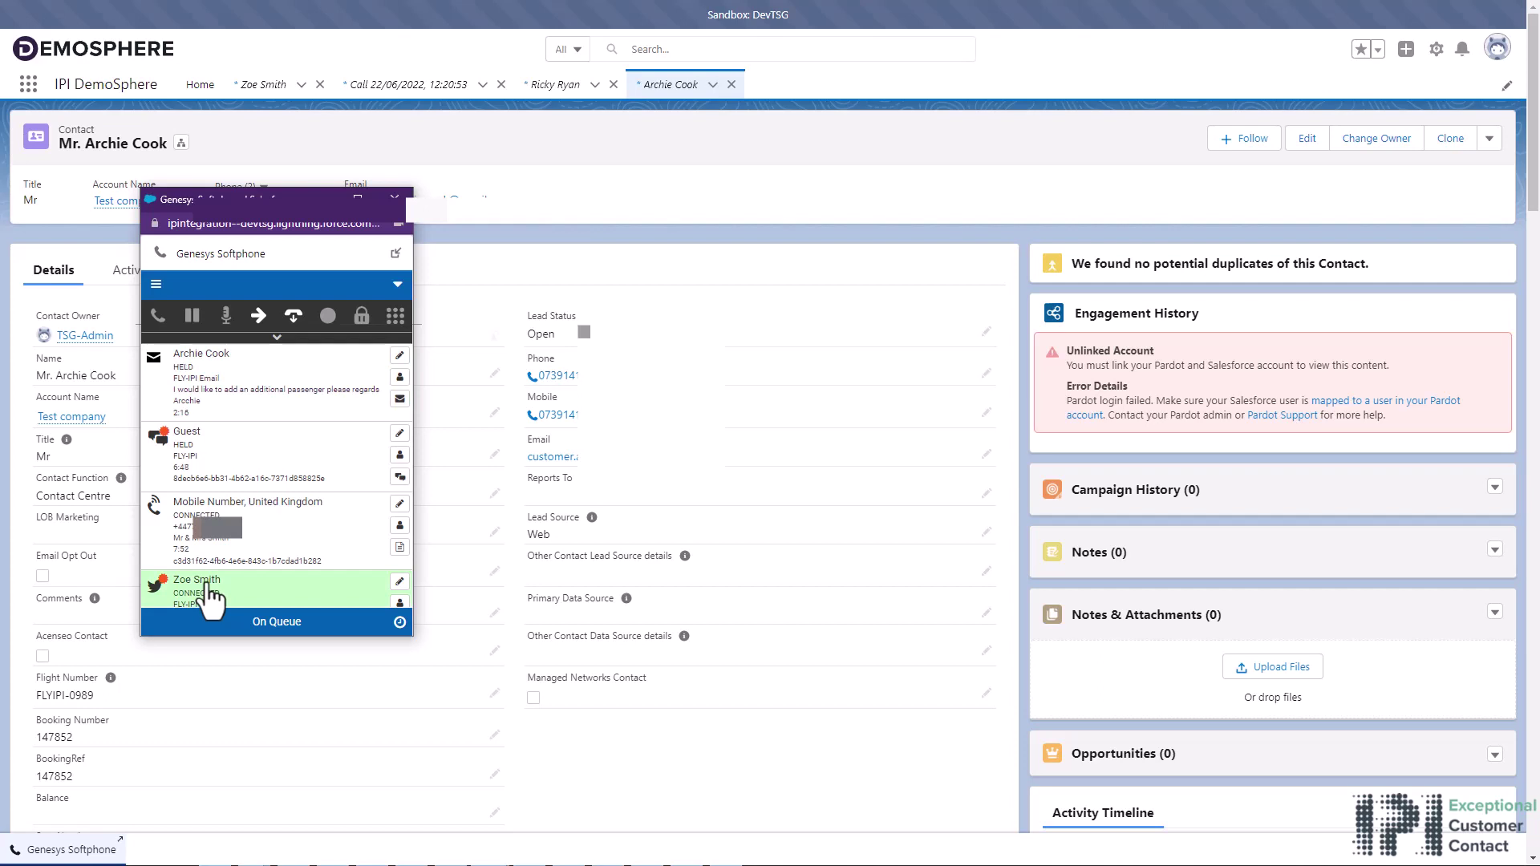
scroll(325, 597, "down", 1)
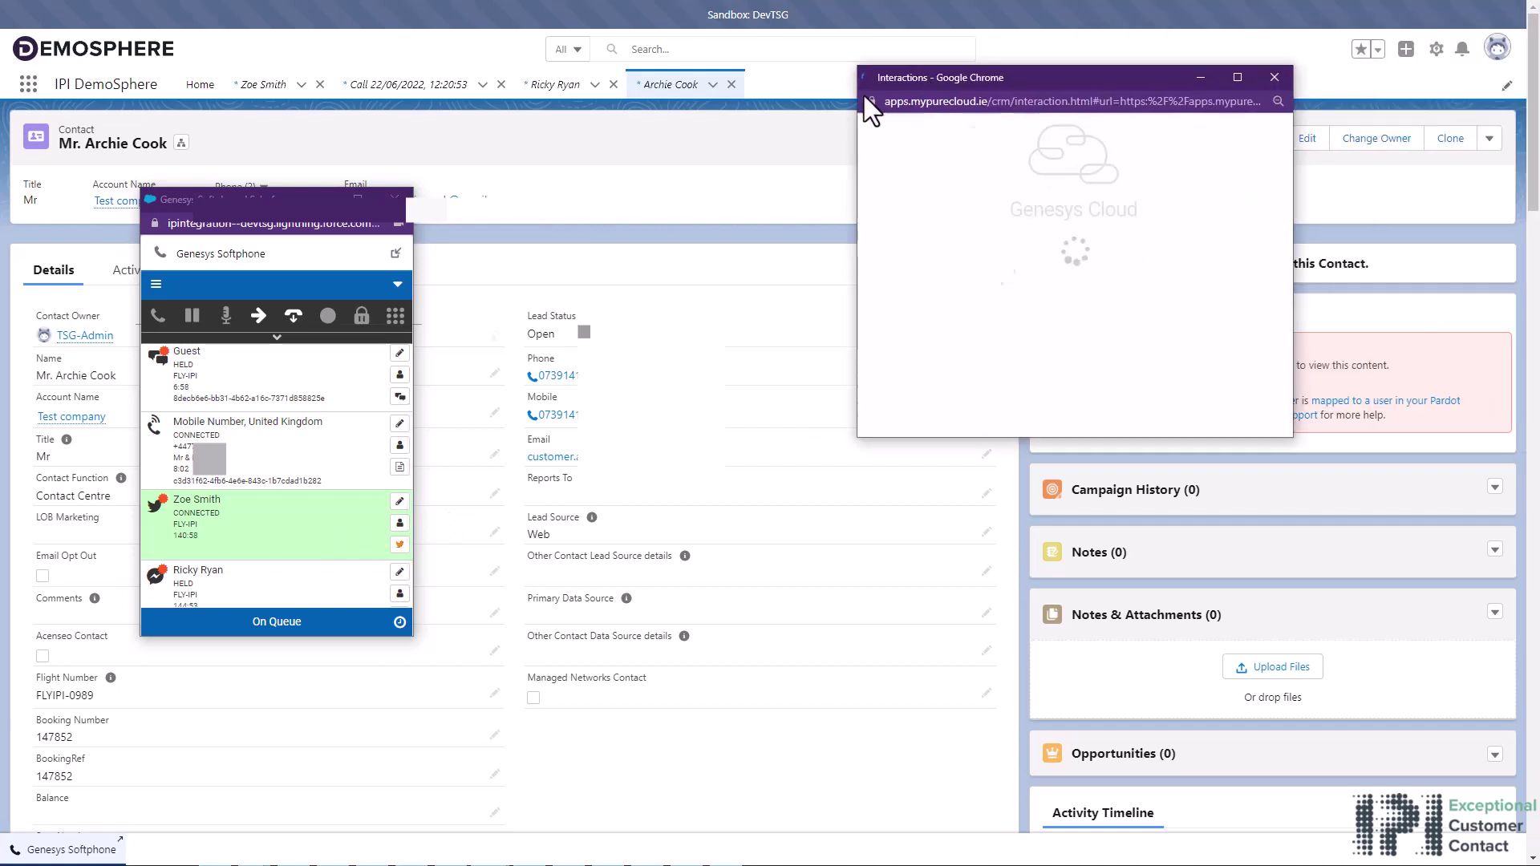
left_click_drag(866, 80, 535, 242)
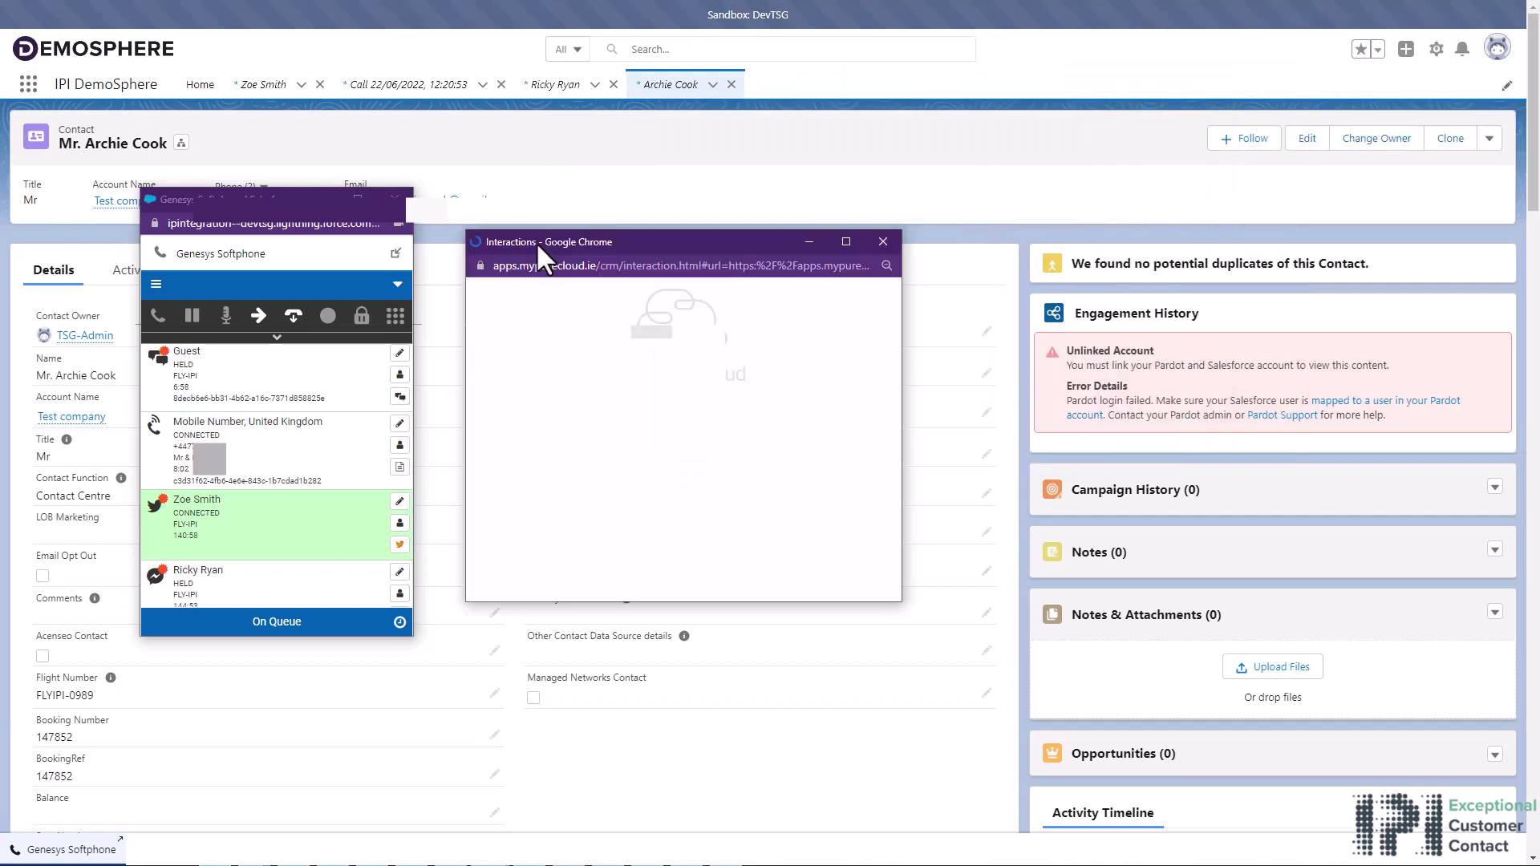
- Maximize the Interactions window and open the last conversation in the Active Conversations list
double_click(613, 238)
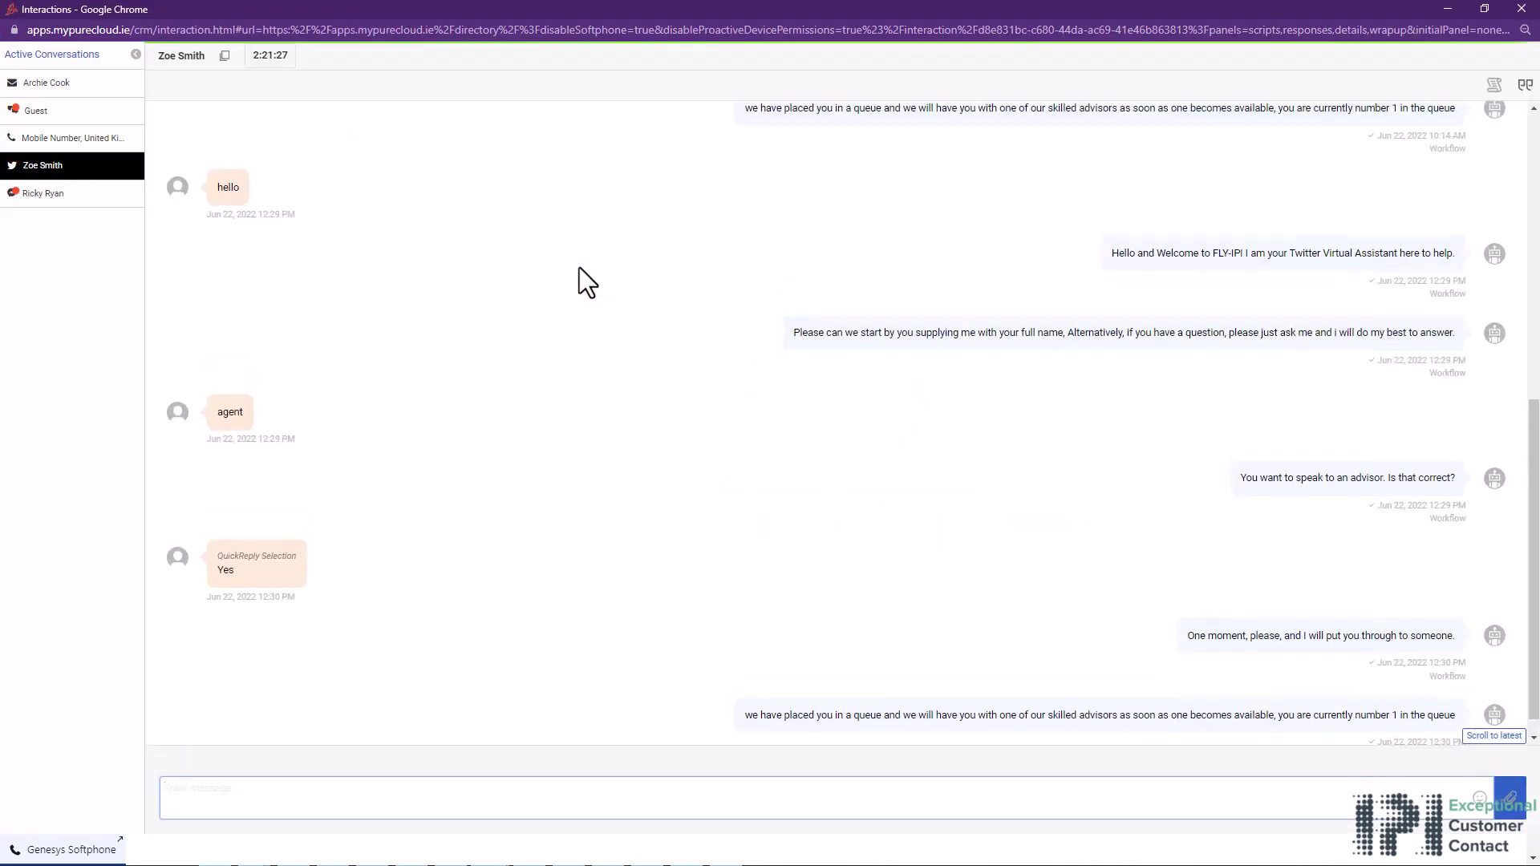
left_click(69, 202)
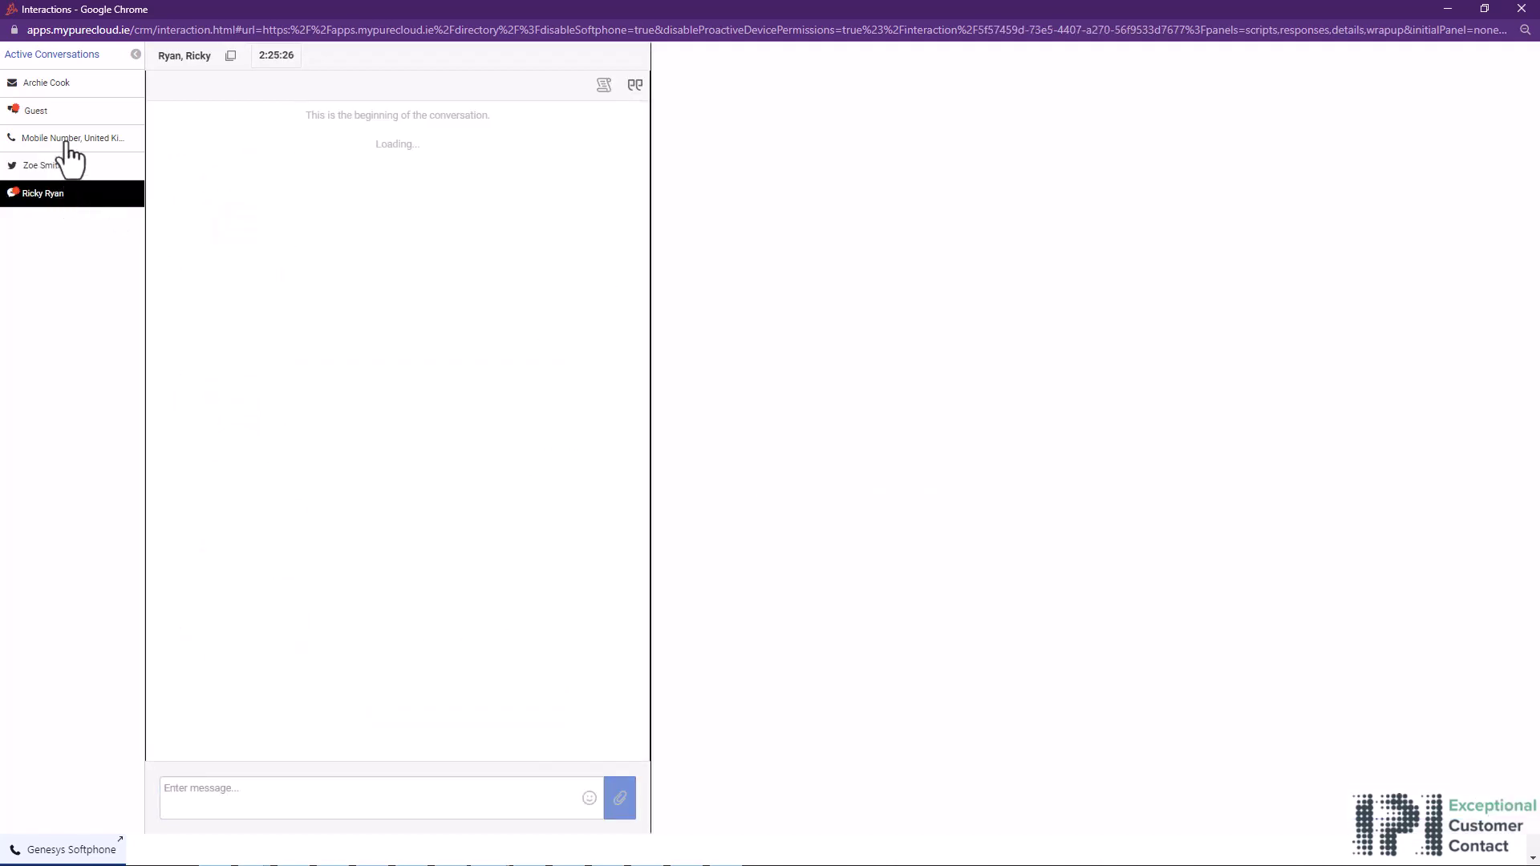